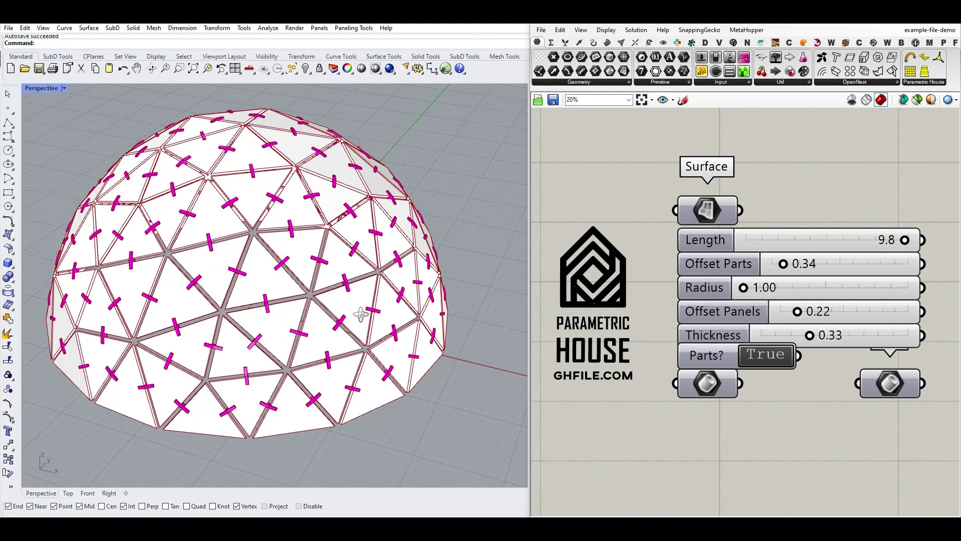
Step: Turn on the preview of the Surface parameter and bake its dome surface into the model
right_click(699, 207)
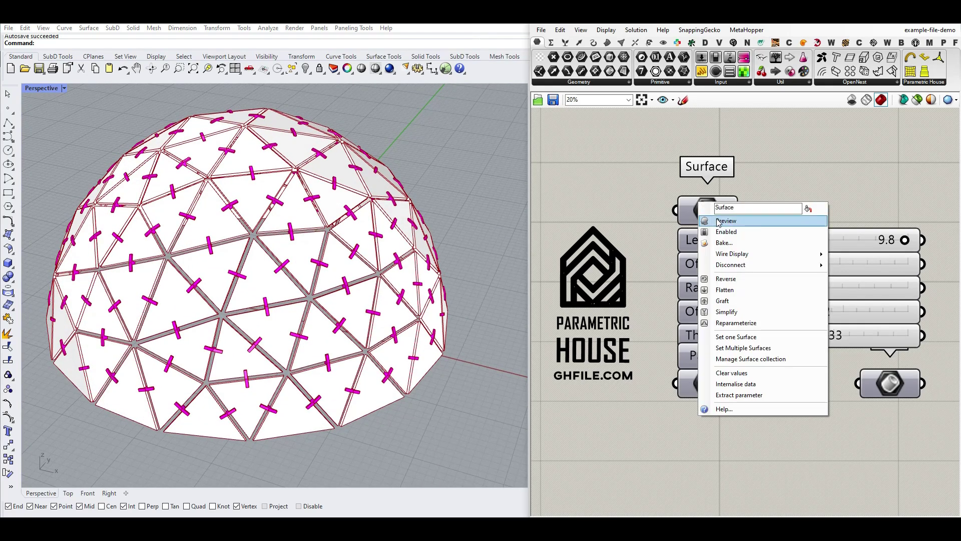
click(708, 219)
right_click(707, 209)
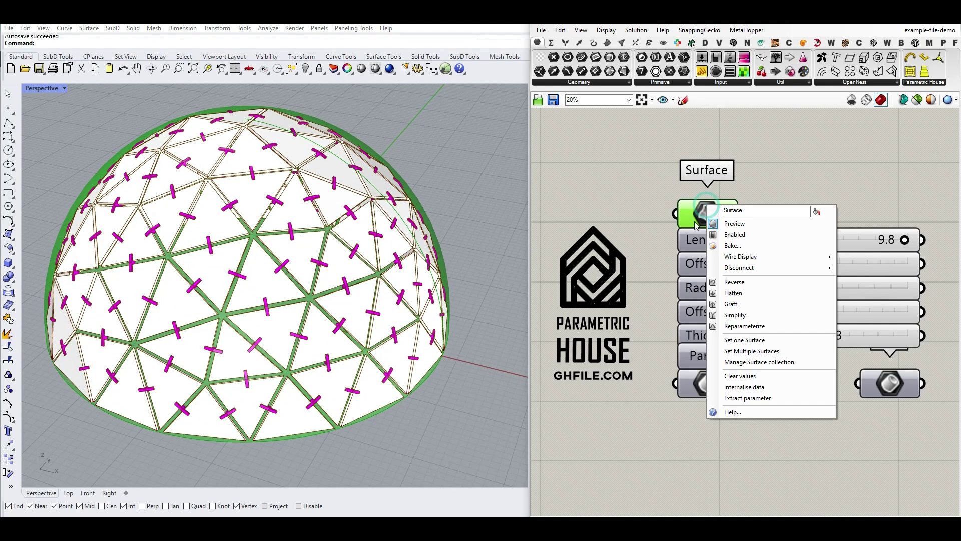
click(721, 234)
click(735, 339)
Step: Move the baked dome surface out beside the panelized dome and view its shape
scroll(335, 257, down, 6)
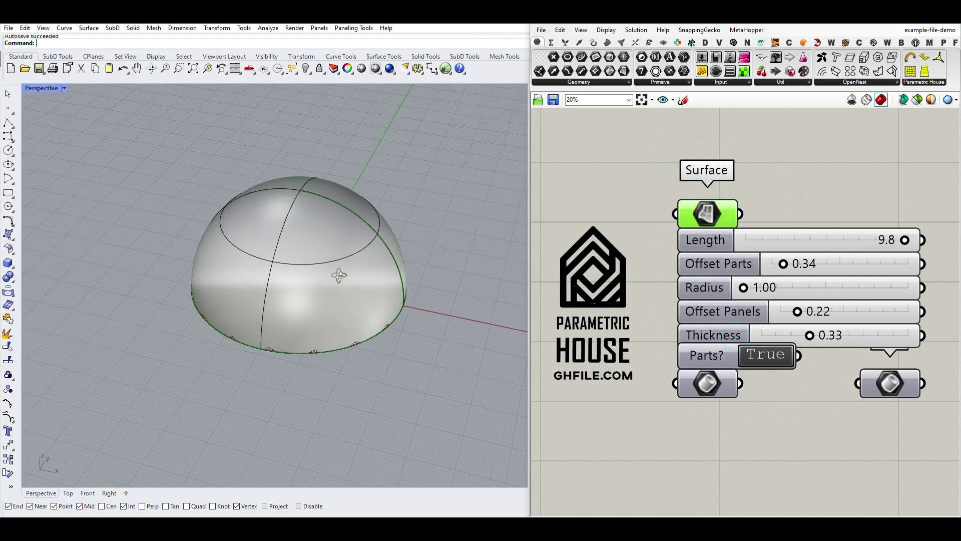
drag(354, 298, 237, 298)
click(270, 157)
scroll(254, 299, up, 8)
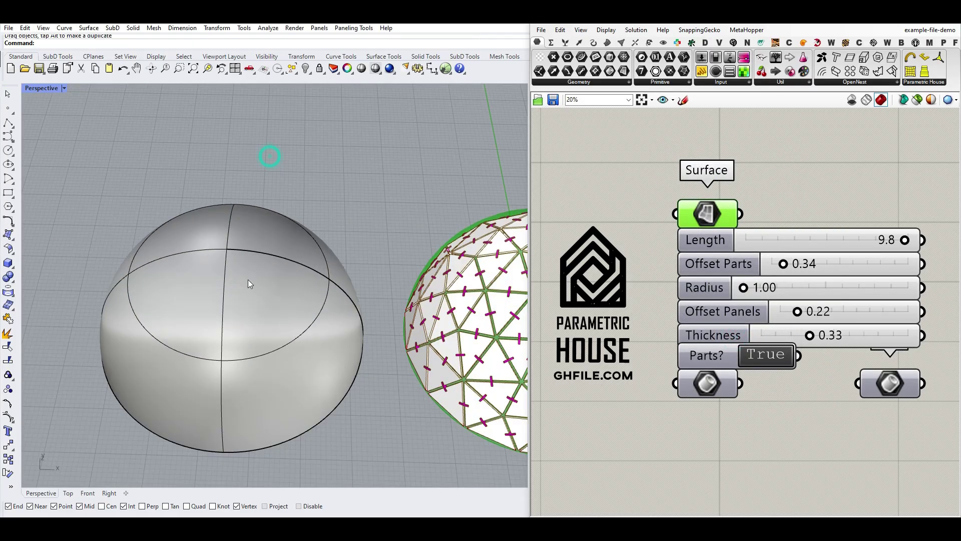
right_drag(254, 299, 211, 263)
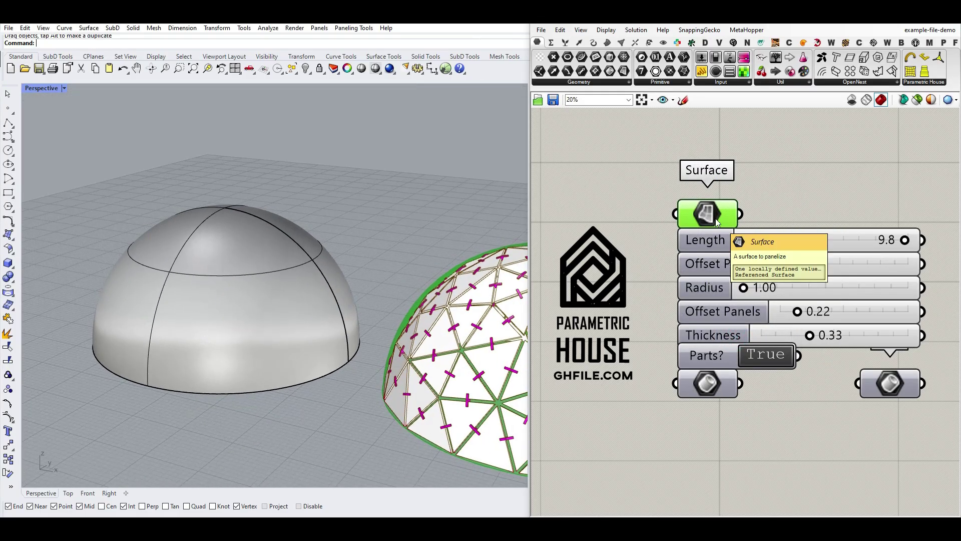
Step: Delete the baked dome surface standing beside the panelized dome
scroll(233, 271, down, 4)
click(235, 272)
key(Delete)
scroll(346, 291, up, 5)
scroll(369, 288, down, 3)
scroll(369, 288, up, 3)
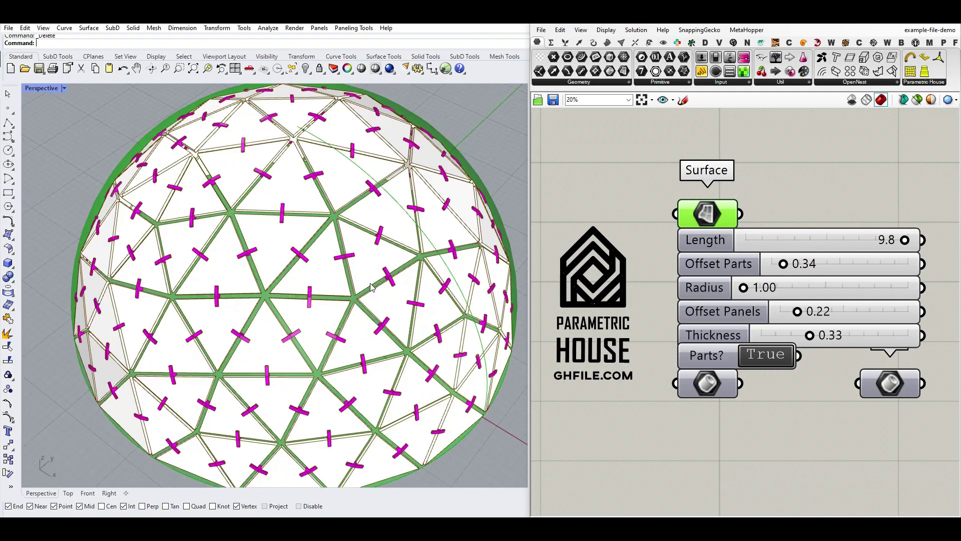
Step: Turn off the preview of the Surface parameter so only the panels and connectors are displayed
right_drag(313, 275, 300, 251)
right_click(703, 213)
click(710, 228)
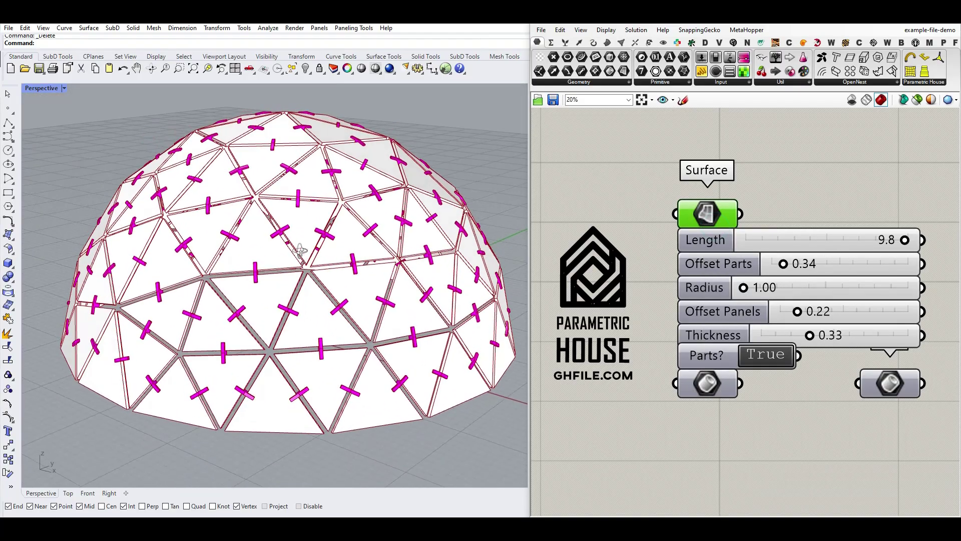
Step: Set the panel Length slider to 12
double_click(784, 243)
text(12)
key(Return)
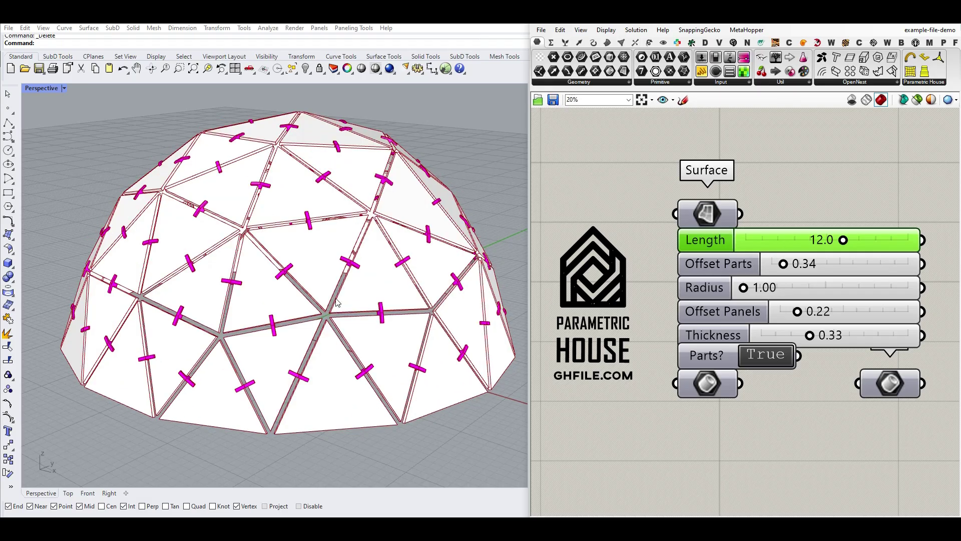
scroll(337, 303, down, 5)
right_drag(337, 302, 346, 320)
scroll(381, 321, up, 4)
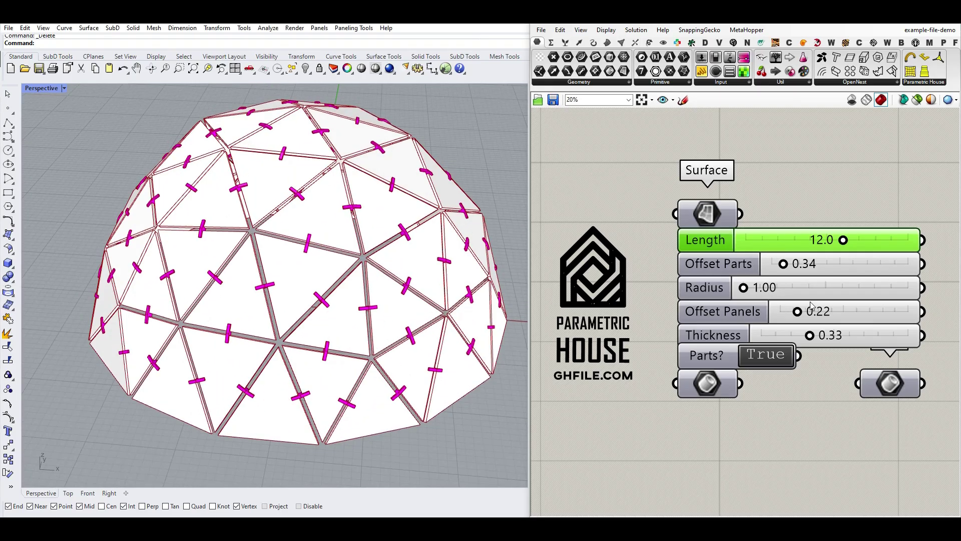
Step: Set the Parts? toggle to False to show only the panel and connector outlines
click(772, 359)
click(772, 357)
scroll(248, 262, up, 6)
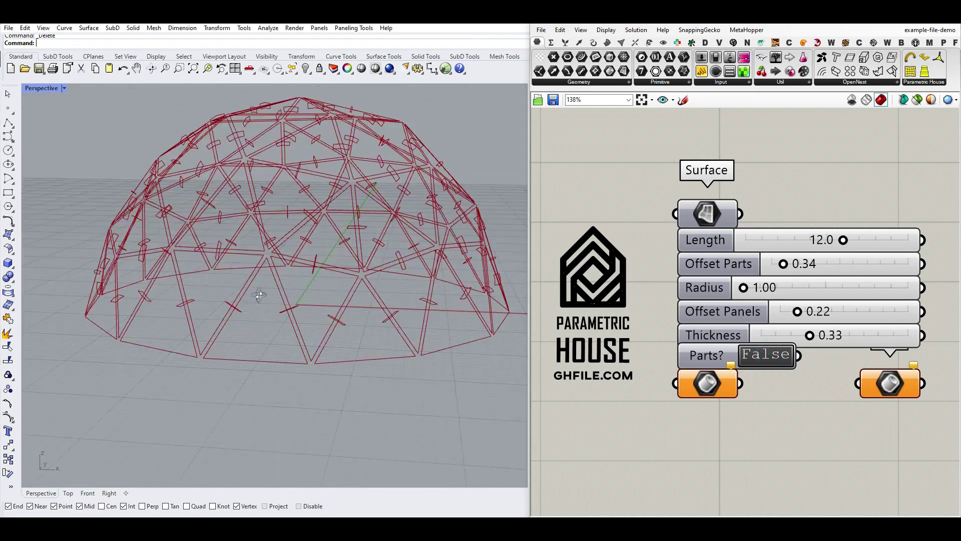
scroll(248, 262, up, 5)
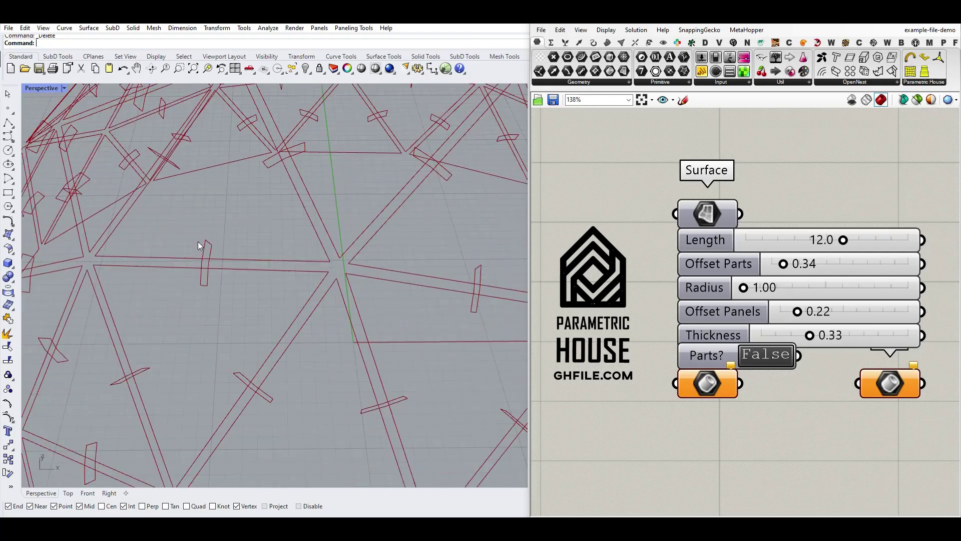
Step: Set the Offset Parts slider to 0.45 to enlarge the connector outlines
mouse_move(783, 268)
mouse_down()
mouse_move(802, 267)
mouse_move(790, 271)
mouse_up()
scroll(438, 287, down, 8)
scroll(160, 203, up, 8)
scroll(153, 262, up, 5)
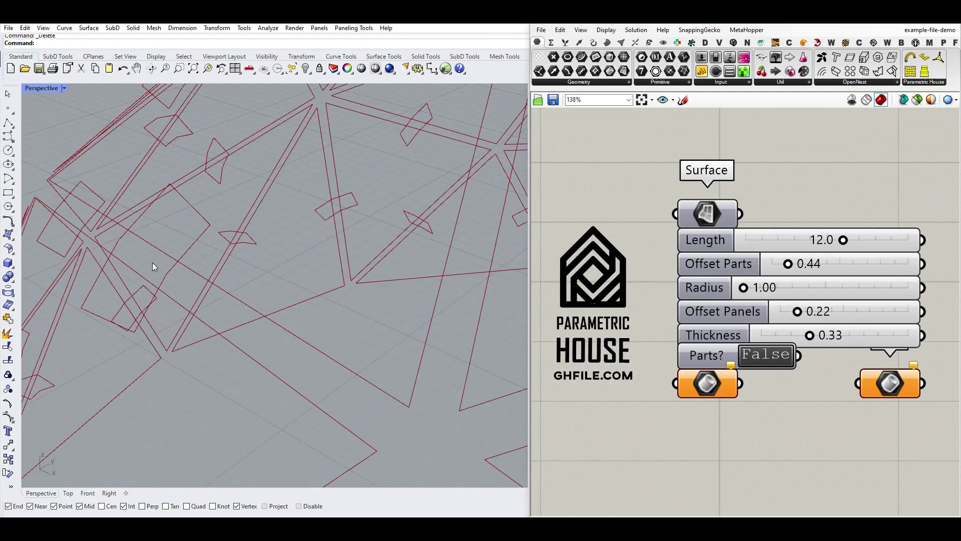
drag(790, 264, 791, 264)
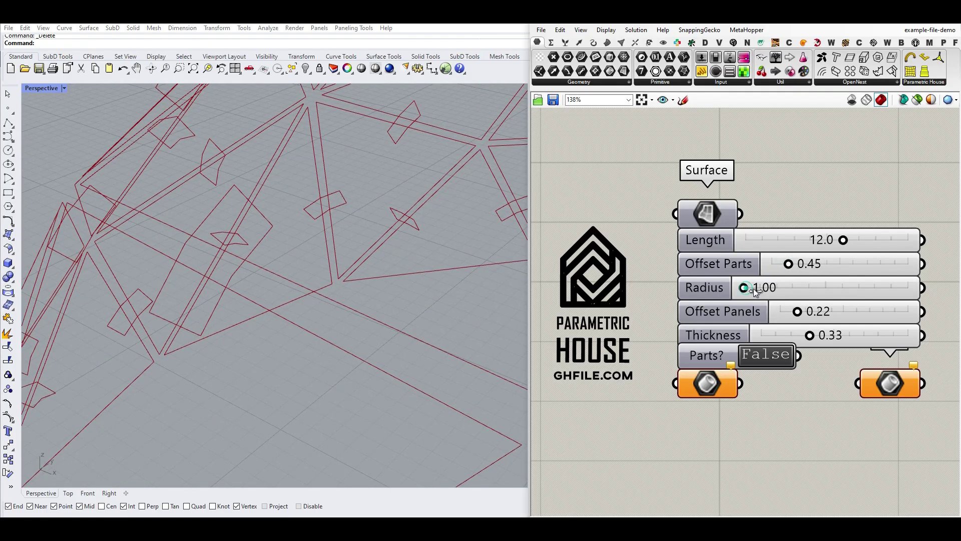
Step: Set the Radius slider to 1.03
mouse_move(744, 288)
mouse_down()
mouse_move(771, 290)
mouse_move(746, 293)
mouse_up()
scroll(314, 254, down, 3)
right_drag(314, 253, 293, 288)
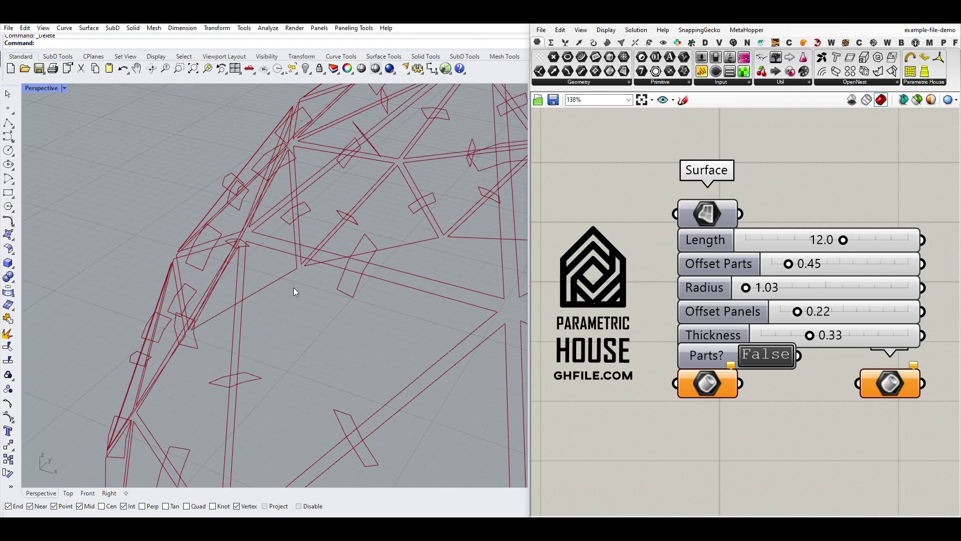
Step: Set the Parts? toggle back to True and the Thickness slider to 0.2
click(810, 335)
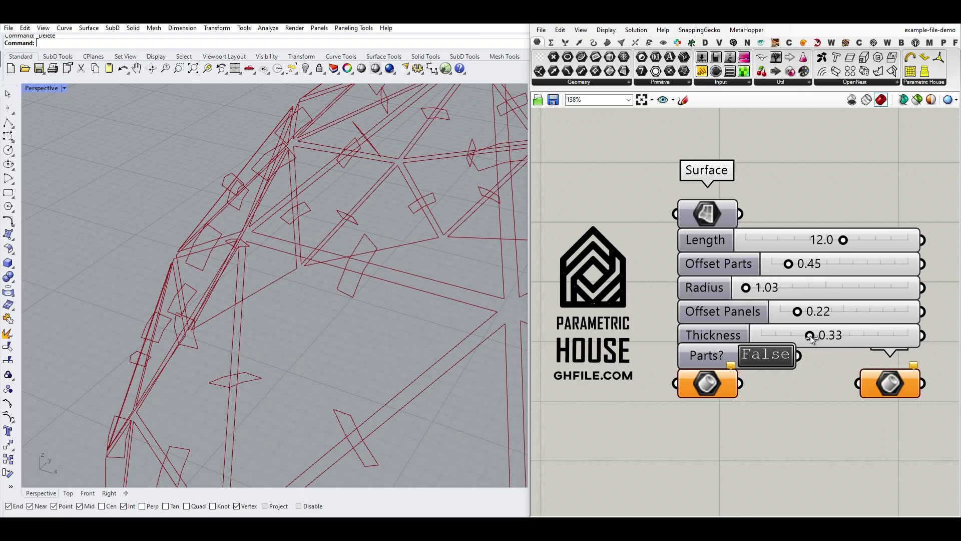
double_click(760, 355)
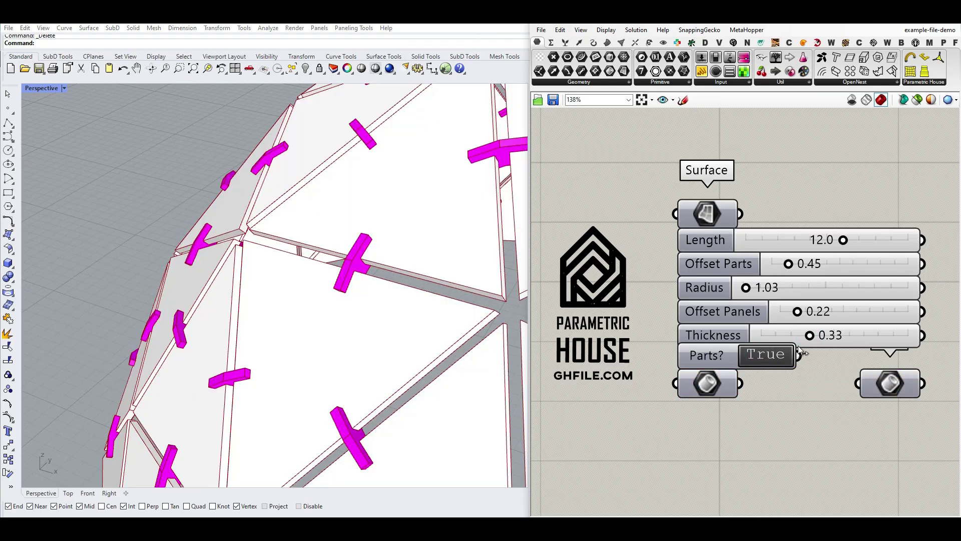
double_click(831, 338)
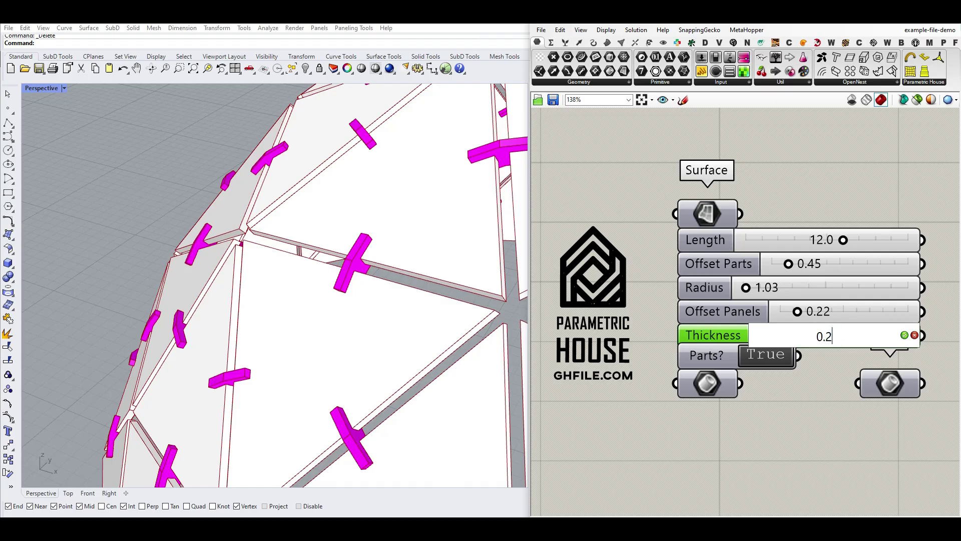
key(Return)
scroll(373, 291, up, 5)
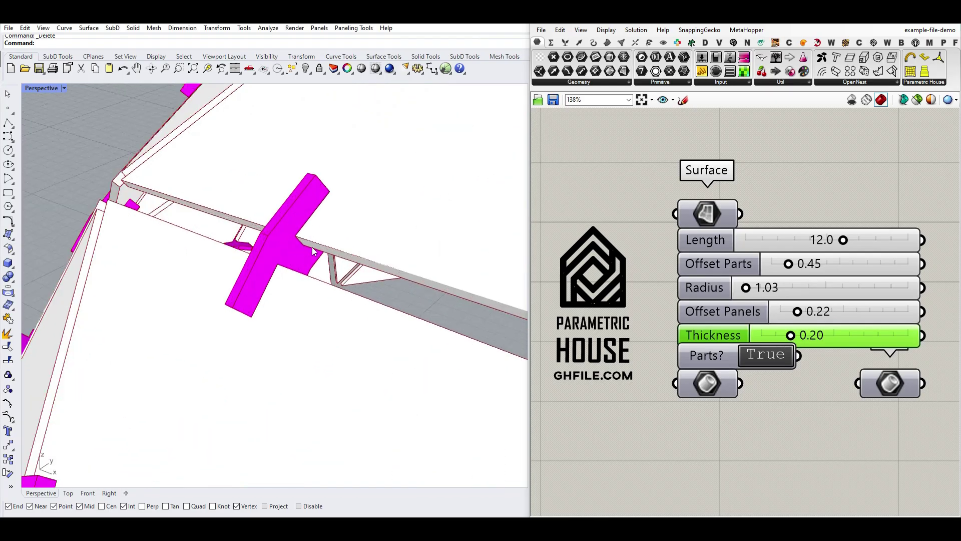
Step: Bake the magenta connector parts from the first Brep parameter below the sliders
right_click(710, 383)
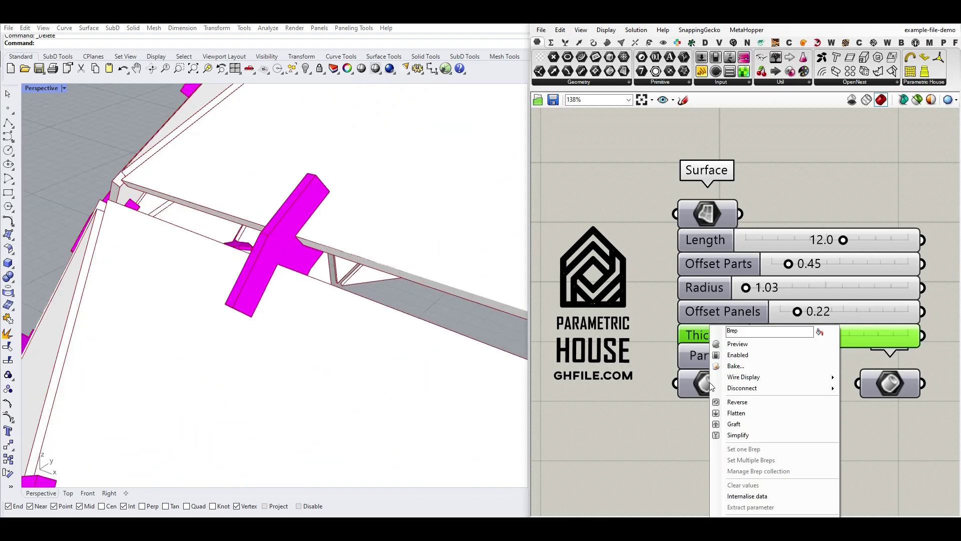
click(741, 369)
click(750, 464)
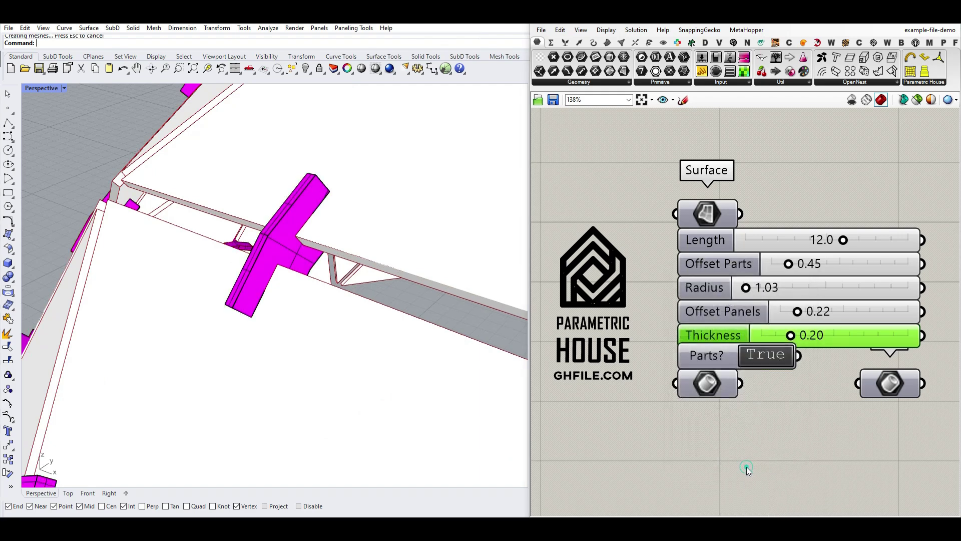
Step: Select all the baked connectors, move them off the dome and look at them up close
scroll(405, 204, down, 8)
right_drag(311, 235, 380, 249)
scroll(340, 247, down, 4)
scroll(373, 248, down, 7)
scroll(371, 246, down, 3)
drag(482, 315, 291, 140)
drag(504, 162, 305, 342)
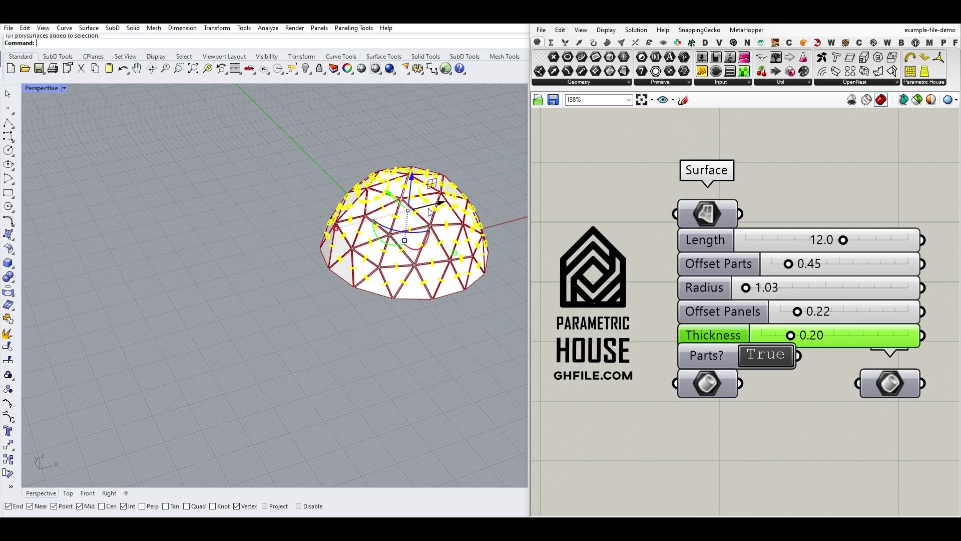
drag(428, 208, 280, 243)
click(256, 269)
scroll(257, 268, up, 8)
right_drag(271, 247, 295, 244)
scroll(263, 159, down, 10)
Step: Undo the connectors' move and their bake
key(ctrl+z)
key(ctrl+z)
scroll(266, 242, up, 10)
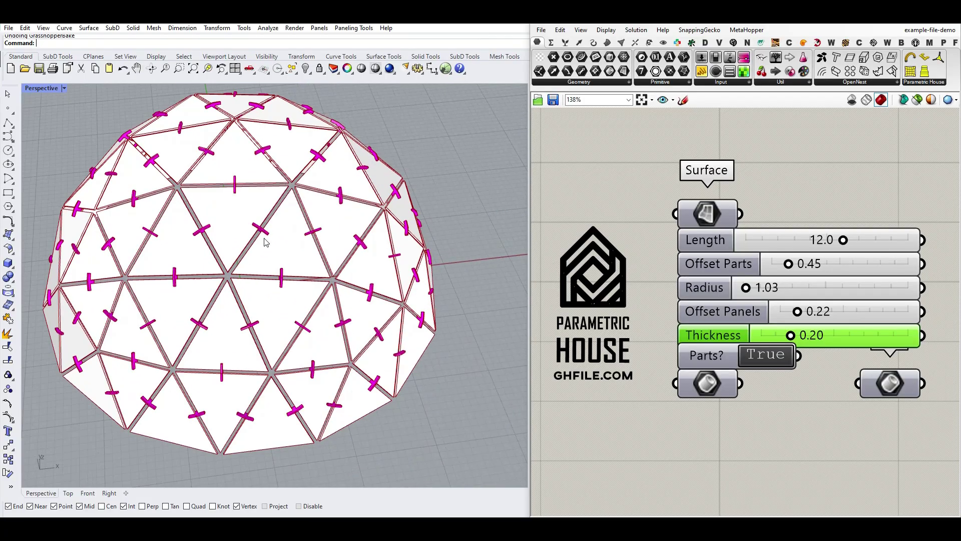
Step: Bake the triangular dome panels from the second Brep parameter
right_click(894, 386)
click(851, 367)
click(853, 458)
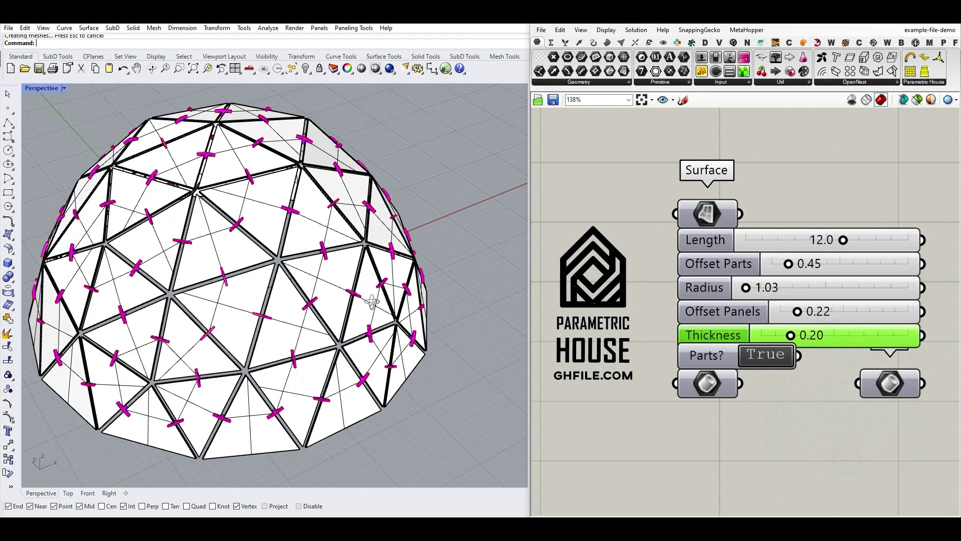
Step: Move one baked triangular panel out of the dome and examine the connector notches in its edges
scroll(210, 272, up, 10)
click(331, 209)
scroll(331, 209, down, 10)
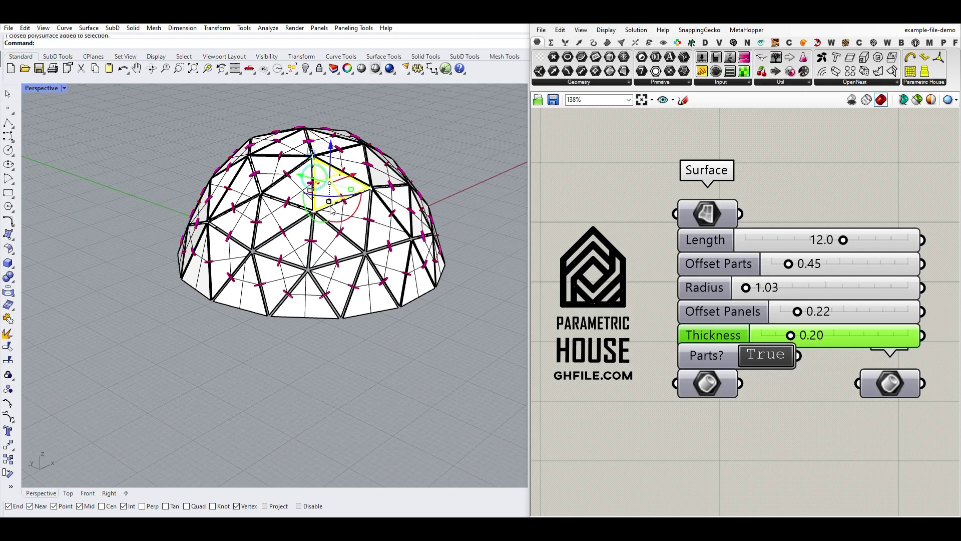
drag(349, 179, 155, 256)
scroll(103, 234, up, 10)
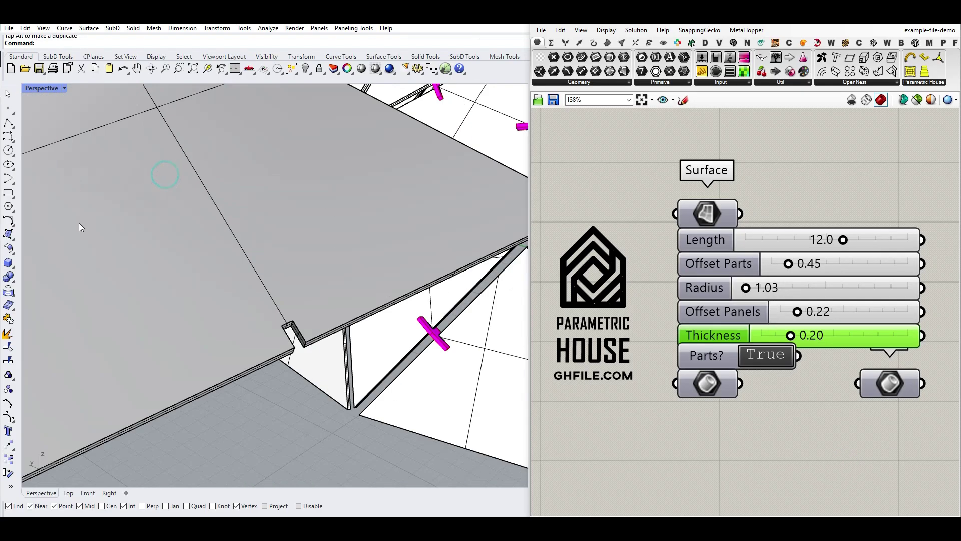
scroll(145, 294, up, 5)
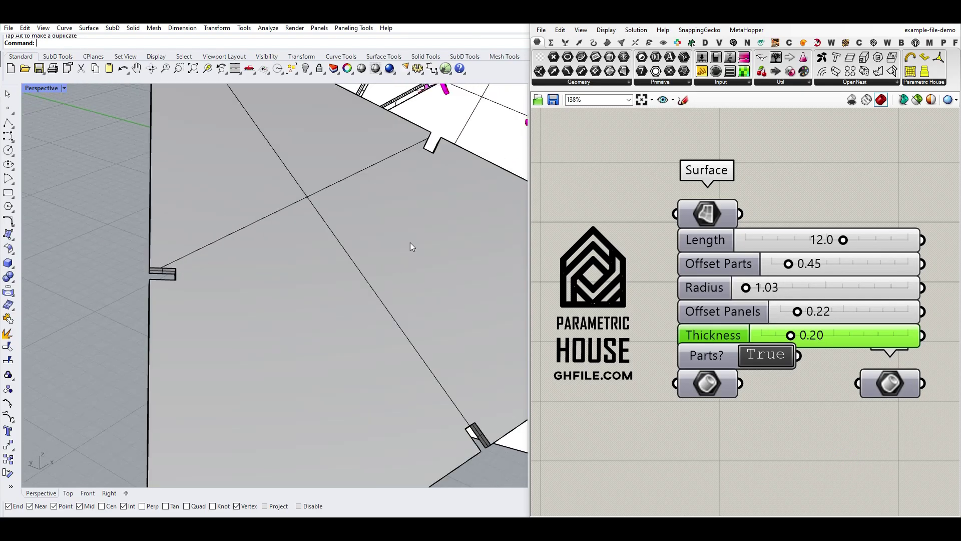
Step: Undo the single panel's move and the bake of the panels
scroll(406, 261, down, 15)
key(ctrl+z)
key(ctrl+z)
scroll(320, 300, up, 10)
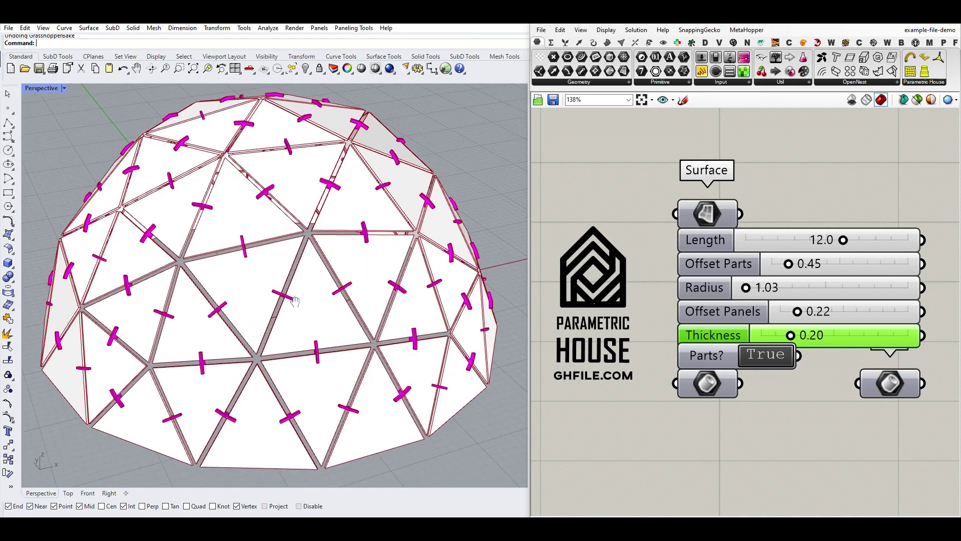
scroll(294, 304, down, 4)
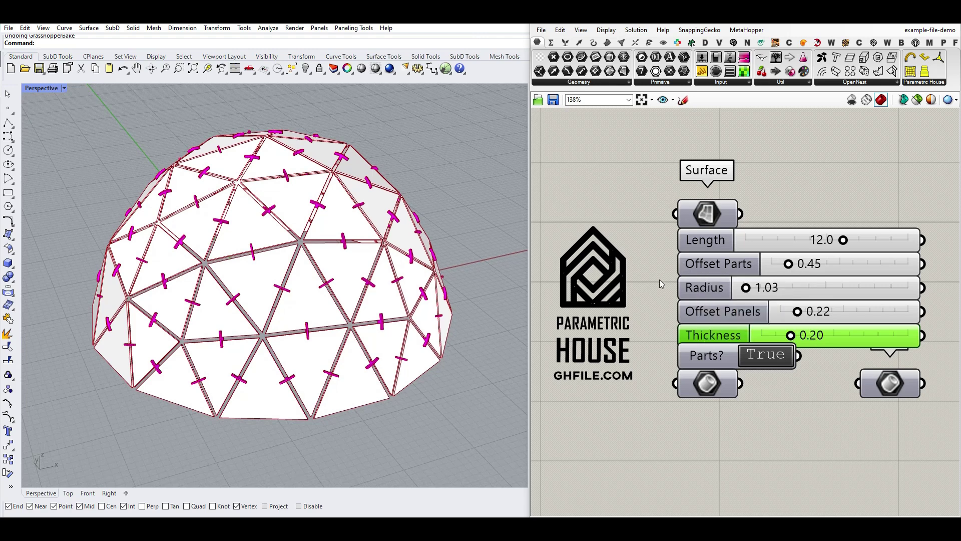
Step: Set the Parts? toggle to False, preview only the source dome surface, and select the Surface parameter
double_click(769, 357)
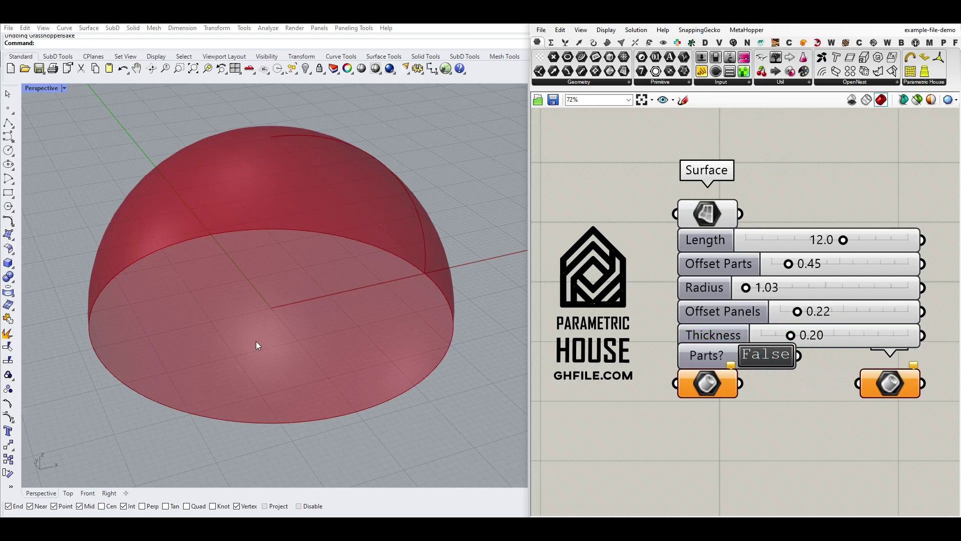
right_drag(257, 342, 220, 350)
click(713, 212)
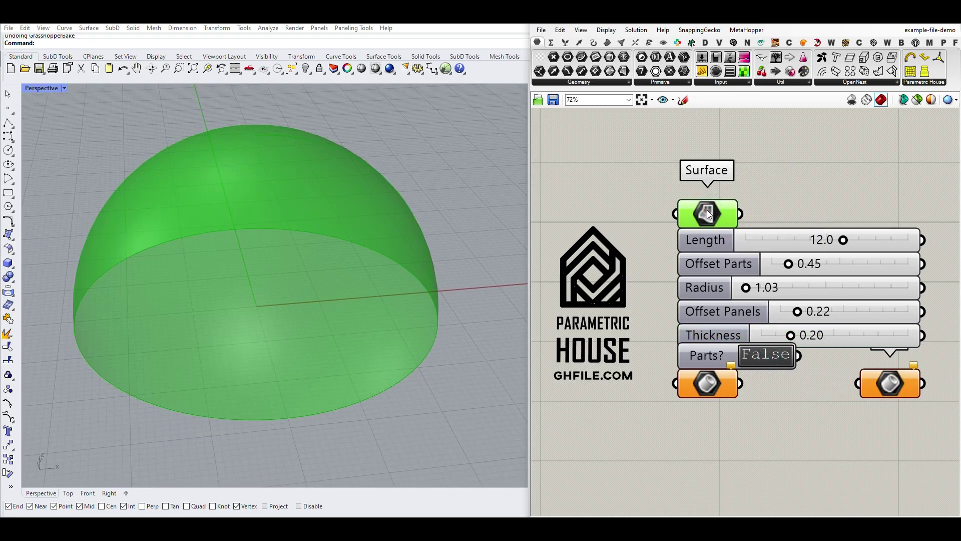
right_drag(280, 293, 290, 297)
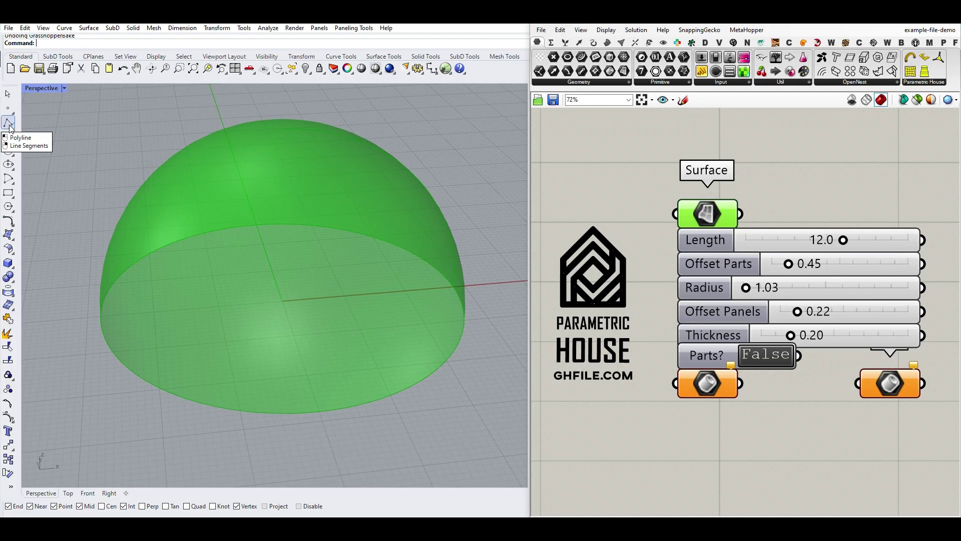
Step: Draw an S-shaped degree 3 control-point curve on the ground plane across the dome's base
click(7, 137)
scroll(161, 289, down, 2)
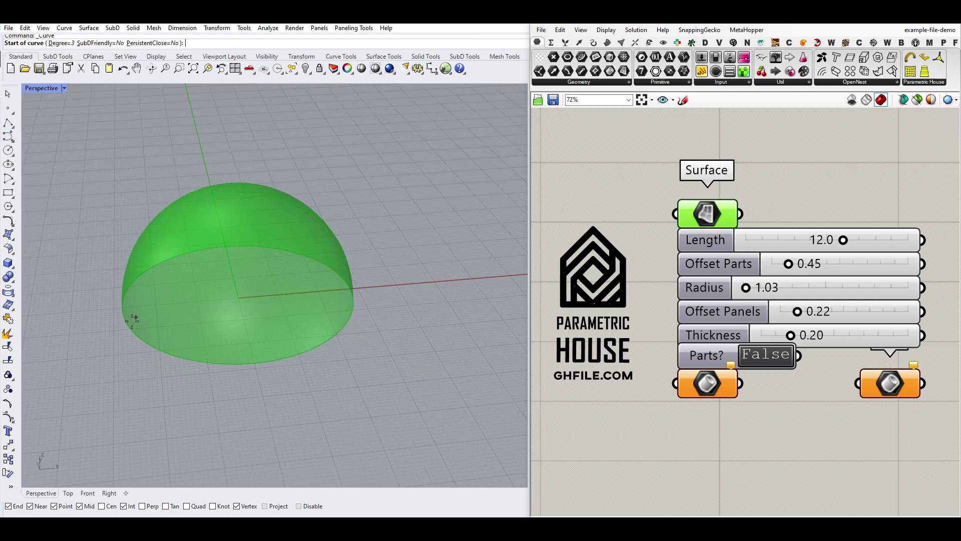
click(192, 287)
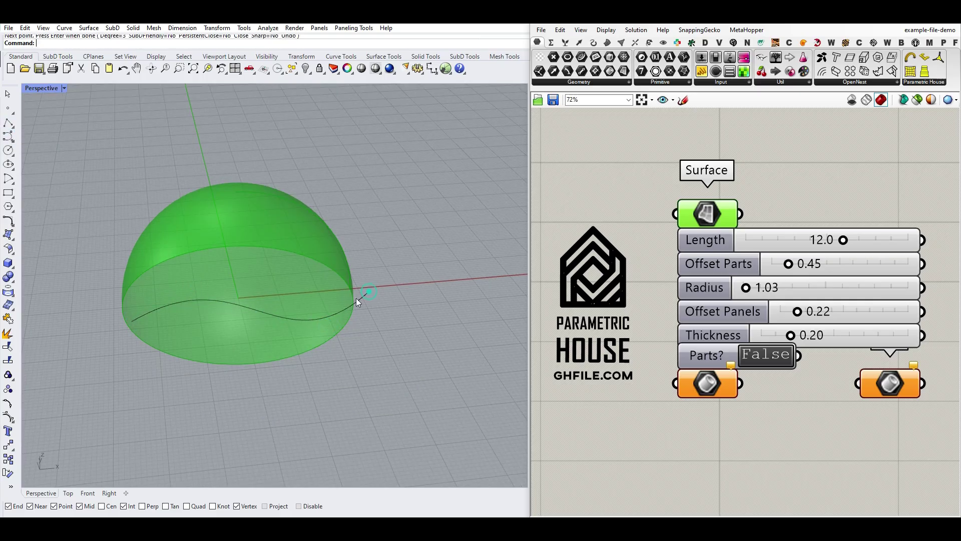
key(Return)
Step: Extrude the curve vertically into a wavy wall taller than the dome and select that wall
drag(255, 297, 262, 205)
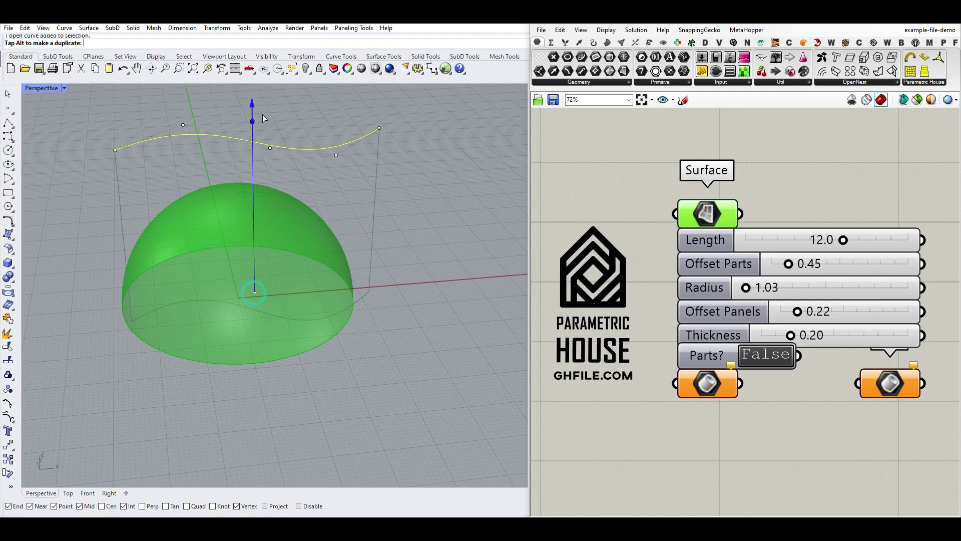
drag(263, 112, 262, 111)
shift+right_drag(301, 175, 305, 244)
click(434, 204)
click(251, 285)
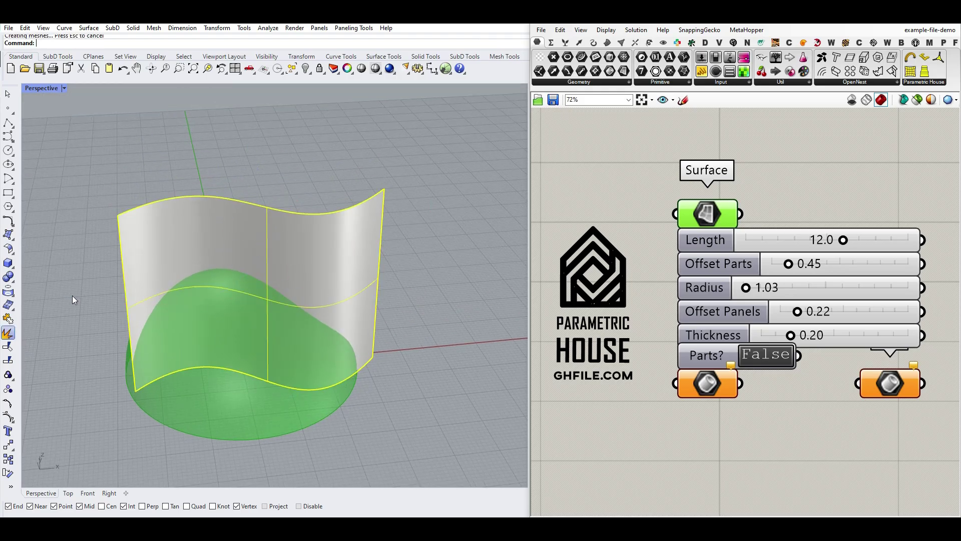
Step: Rebuild the wavy wall with a point count of 20 and degree 3 in both U and V
text(Rebuild)
key(Return)
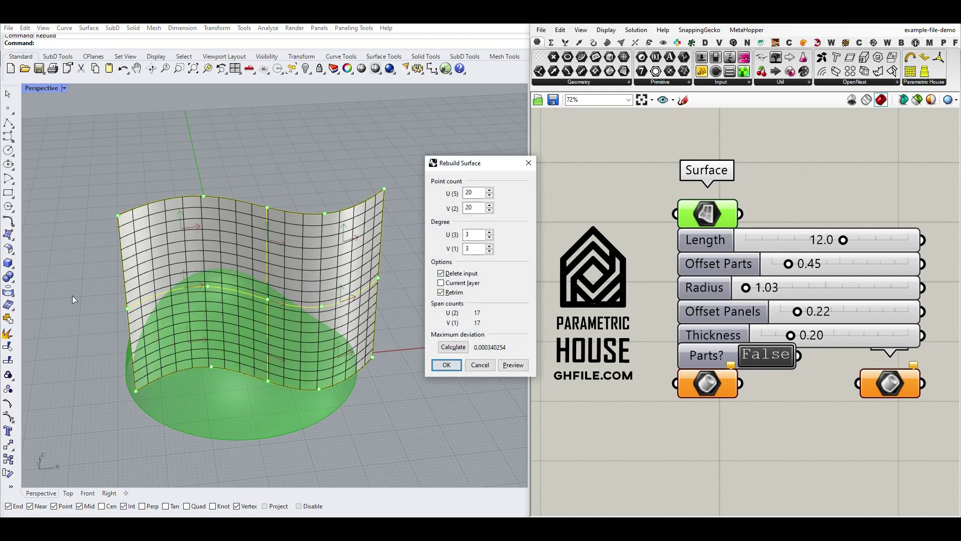
click(446, 365)
click(353, 112)
scroll(361, 275, up, 2)
right_drag(363, 279, 359, 281)
Step: Reference the rebuilt wavy wall as the Surface parameter's single surface and hide the original wall
right_click(713, 217)
click(754, 351)
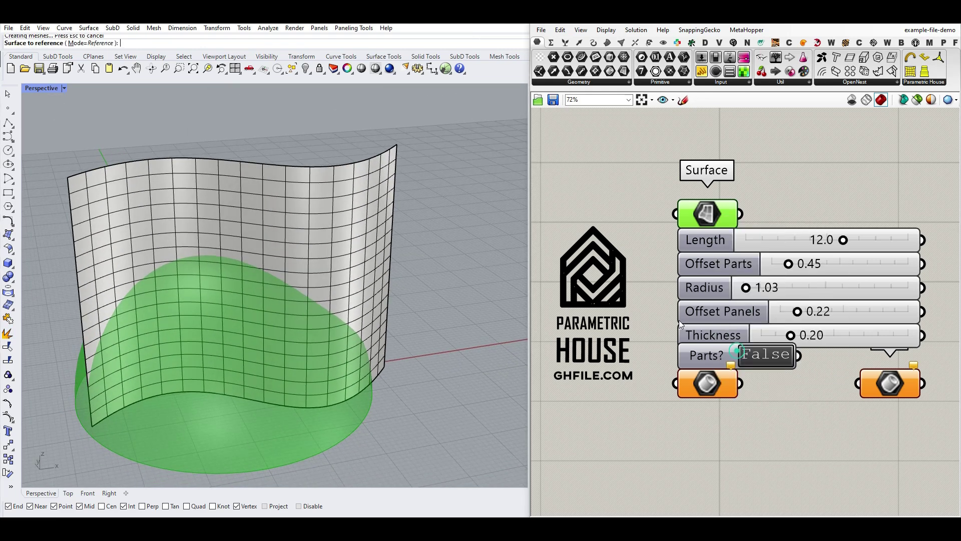
click(274, 228)
click(295, 256)
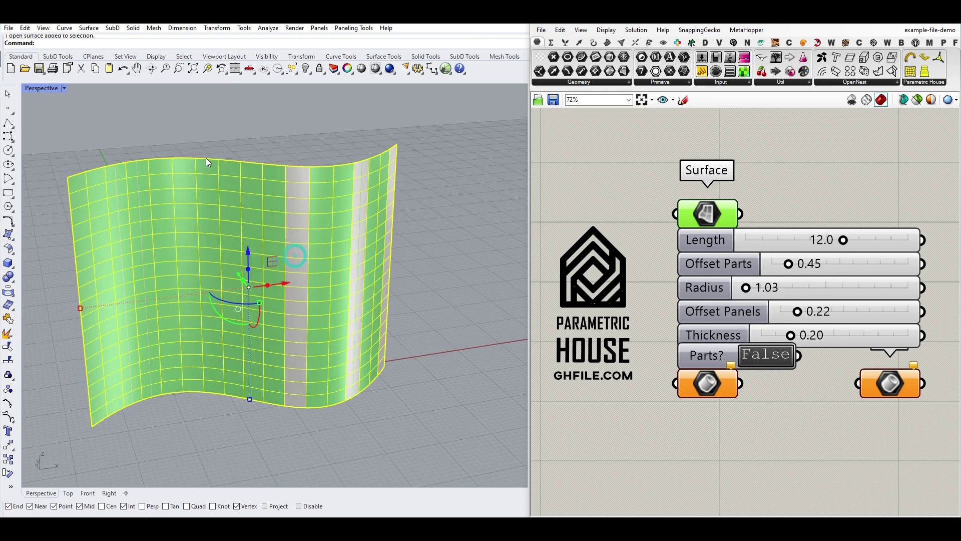
click(305, 68)
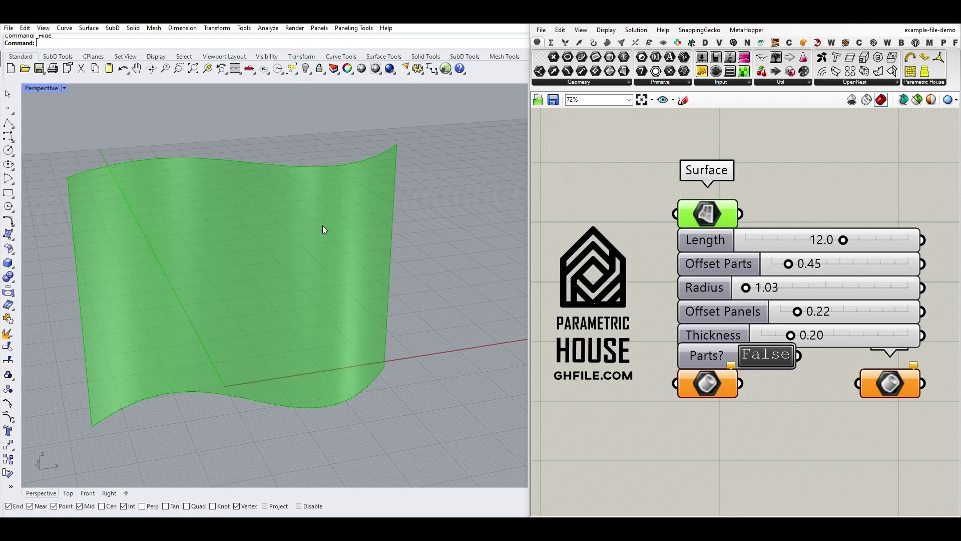
click(792, 197)
Step: Set the Length slider to 12.4 to adjust the triangulation of the wavy wall
mouse_move(844, 241)
mouse_down()
mouse_move(808, 245)
mouse_move(831, 246)
mouse_up()
scroll(309, 274, down, 6)
right_drag(308, 274, 206, 262)
scroll(206, 262, up, 8)
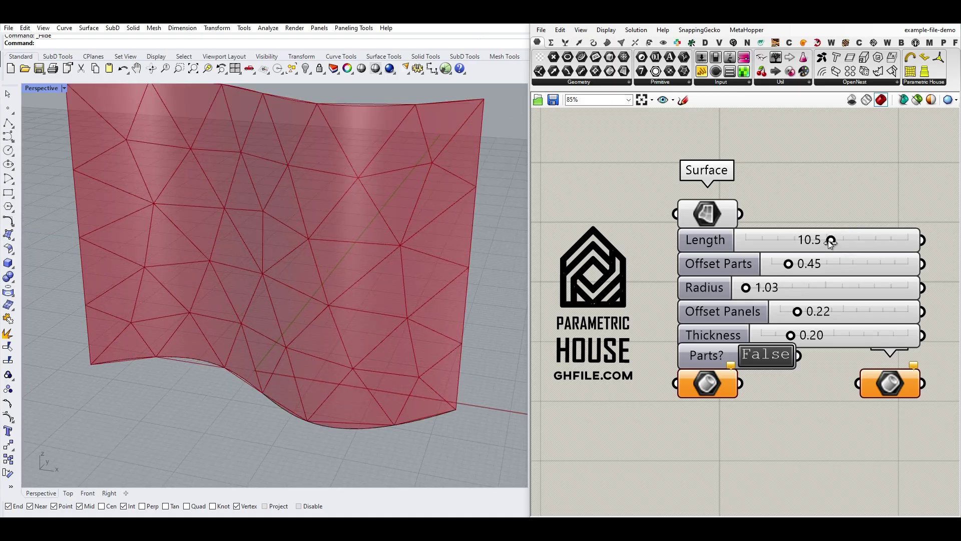
mouse_move(830, 241)
mouse_down()
mouse_move(807, 244)
mouse_move(837, 245)
mouse_up()
right_drag(357, 279, 345, 300)
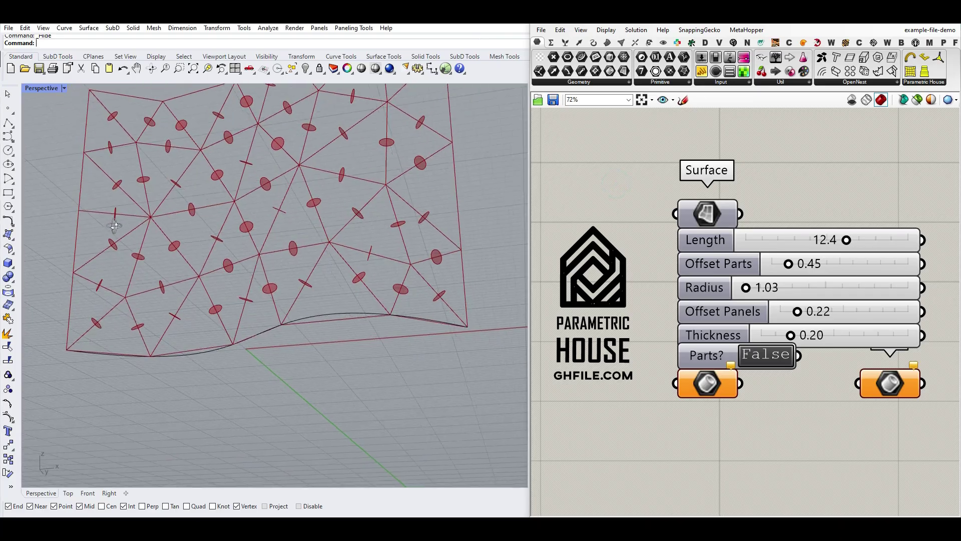
Step: Examine the circles on the shared edges of the triangulated wall up close and from several angles
scroll(112, 302, up, 5)
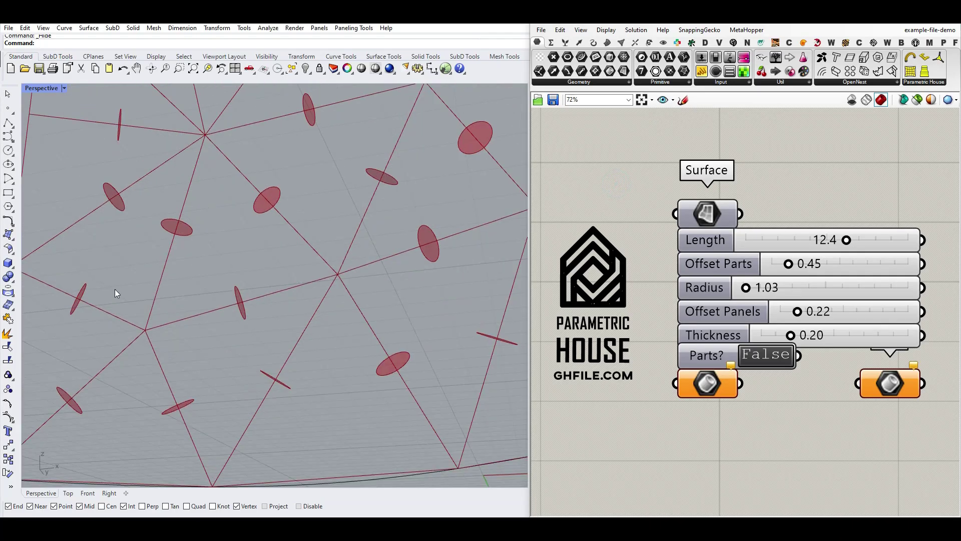
scroll(112, 302, up, 5)
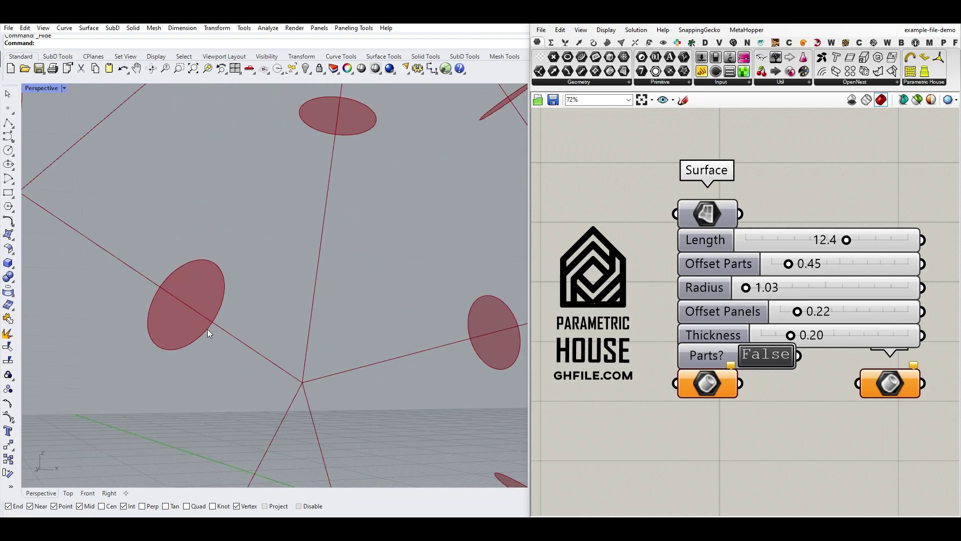
scroll(194, 314, down, 7)
right_drag(193, 309, 229, 334)
scroll(221, 293, down, 6)
right_drag(240, 380, 175, 403)
scroll(171, 411, up, 8)
scroll(181, 400, down, 8)
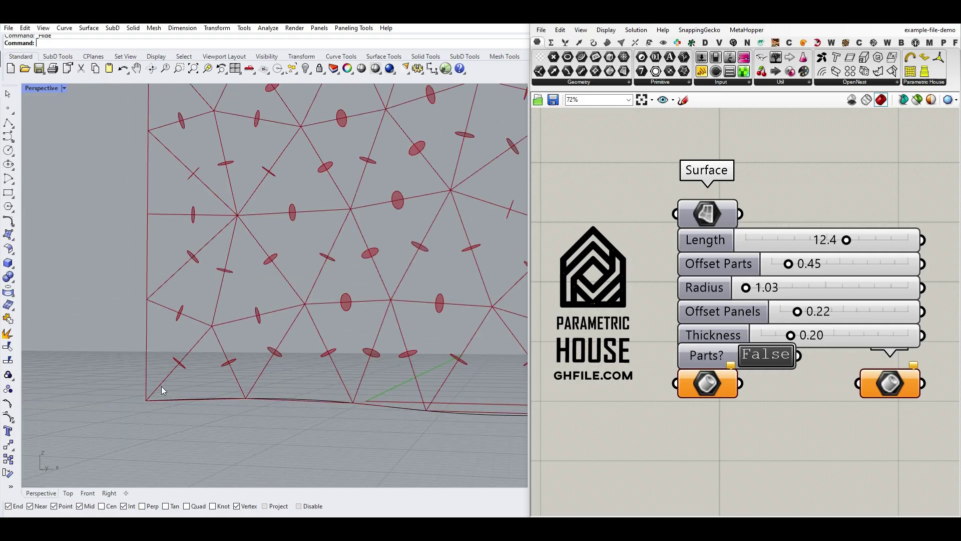
right_drag(136, 362, 156, 363)
scroll(145, 355, up, 7)
scroll(132, 339, down, 6)
right_drag(127, 332, 226, 324)
Step: Set the Radius slider to 1.10 to resize the circles on the triangle edges
scroll(235, 233, up, 5)
mouse_move(753, 293)
mouse_down()
mouse_move(769, 293)
mouse_move(741, 296)
mouse_move(750, 297)
mouse_up()
scroll(279, 287, down, 8)
mouse_move(276, 288)
right_down()
mouse_move(320, 268)
mouse_move(309, 219)
mouse_move(296, 243)
mouse_move(331, 299)
mouse_move(394, 293)
mouse_move(323, 290)
mouse_move(306, 270)
right_up()
scroll(309, 216, up, 8)
scroll(296, 243, down, 8)
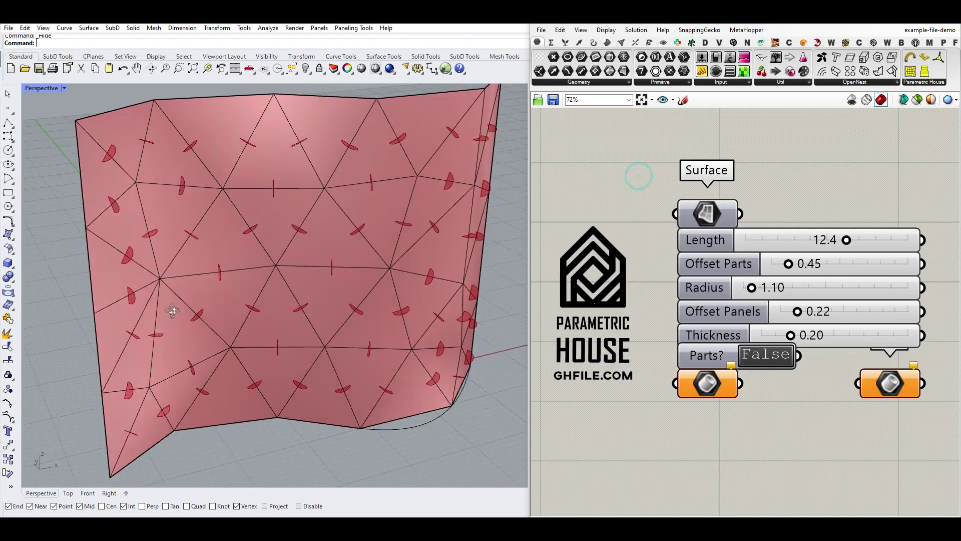
Step: Delete the baked triangulated mesh that covers the circles on the wall
mouse_move(171, 313)
right_down()
mouse_move(165, 300)
mouse_move(212, 231)
right_up()
scroll(212, 230, up, 8)
scroll(151, 268, up, 6)
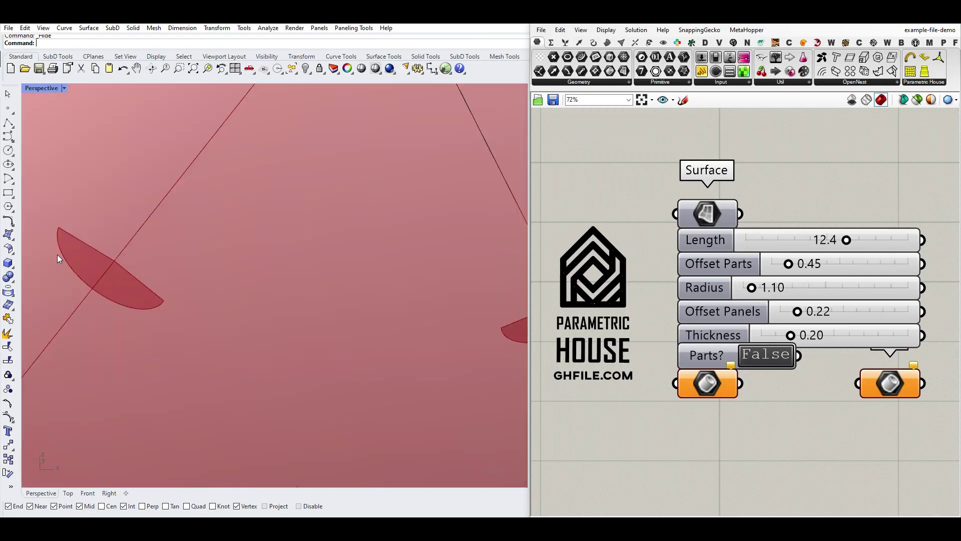
scroll(191, 276, down, 3)
click(206, 274)
key(Delete)
Step: Set the Offset Parts slider to 0.55 to widen the connector strips across the panel edges
scroll(172, 262, up, 6)
scroll(176, 282, down, 6)
scroll(250, 297, up, 5)
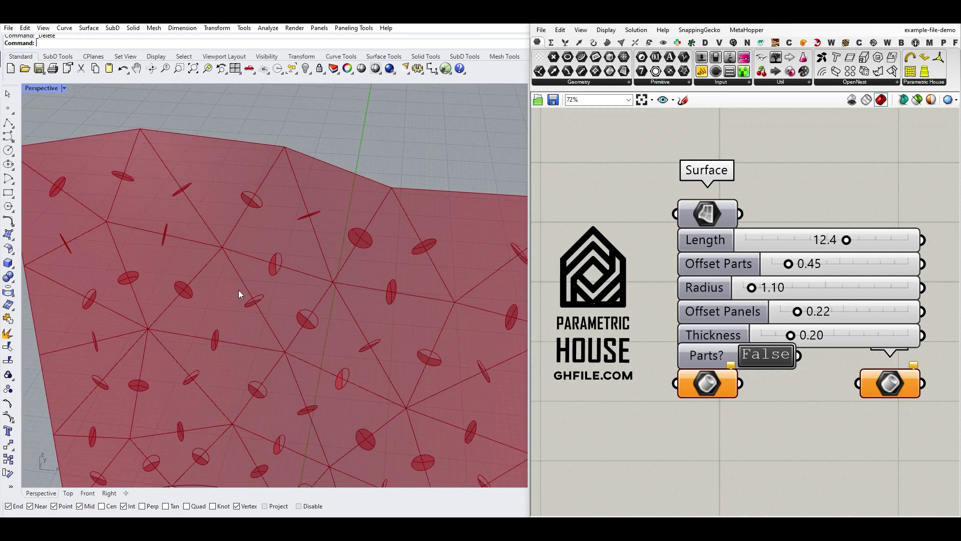
scroll(264, 245, down, 5)
scroll(247, 326, up, 7)
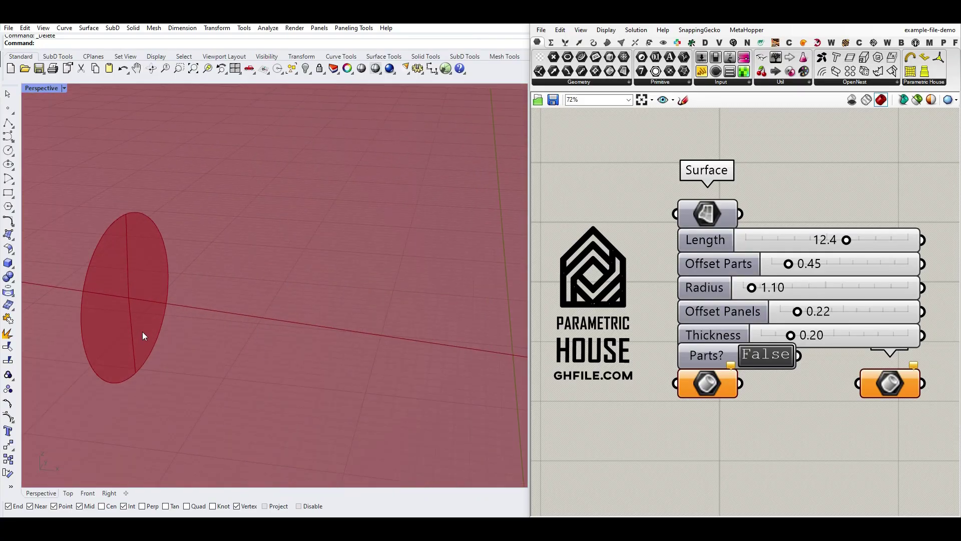
right_drag(142, 332, 309, 217)
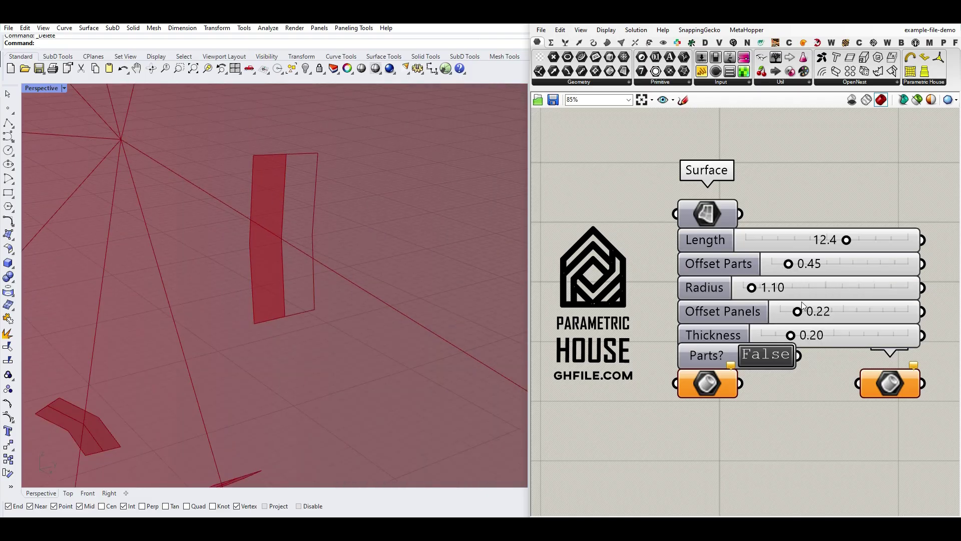
mouse_move(791, 267)
mouse_down()
mouse_move(802, 266)
mouse_move(793, 266)
mouse_up()
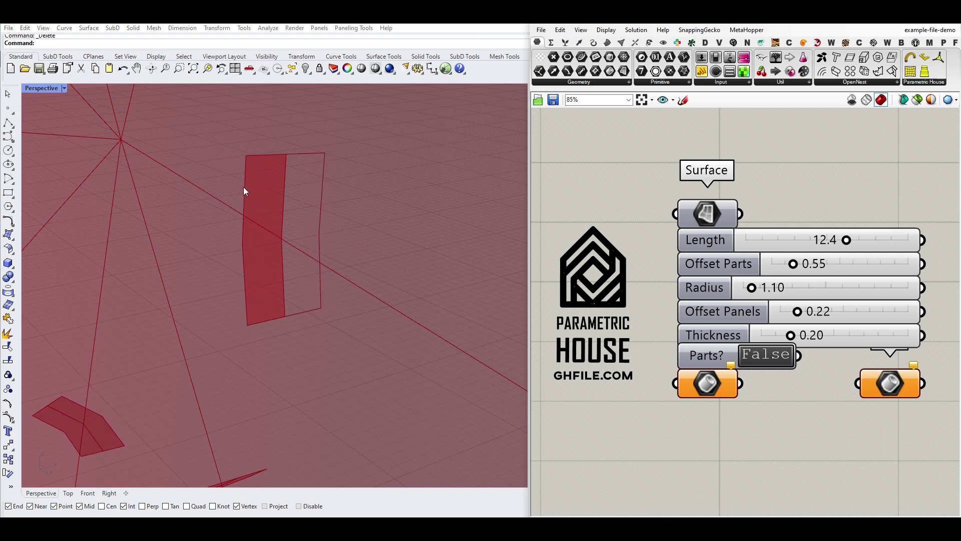
Step: Set Offset Panels to 0.41 to widen the gaps between panels and switch the Parts? toggle to True
right_drag(349, 258, 322, 248)
scroll(323, 247, up, 6)
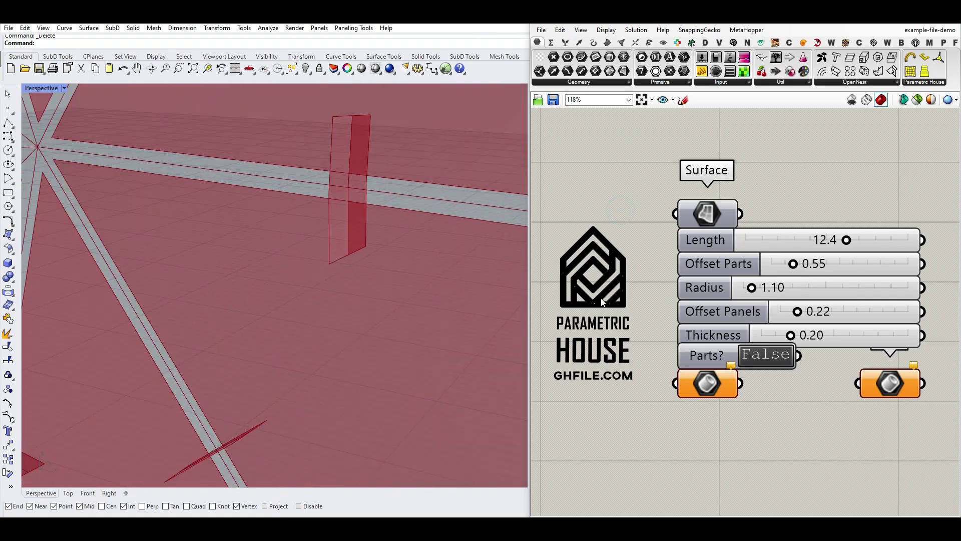
drag(797, 312, 817, 311)
scroll(281, 235, down, 5)
scroll(217, 197, up, 4)
scroll(204, 171, down, 5)
right_drag(222, 204, 311, 218)
scroll(326, 230, up, 3)
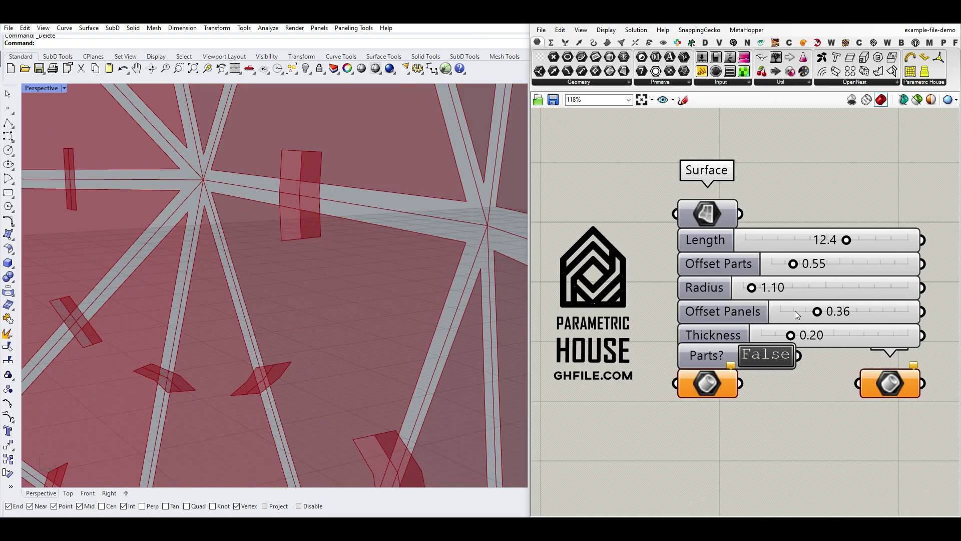
mouse_move(817, 313)
mouse_down()
mouse_move(841, 311)
mouse_move(816, 313)
mouse_up()
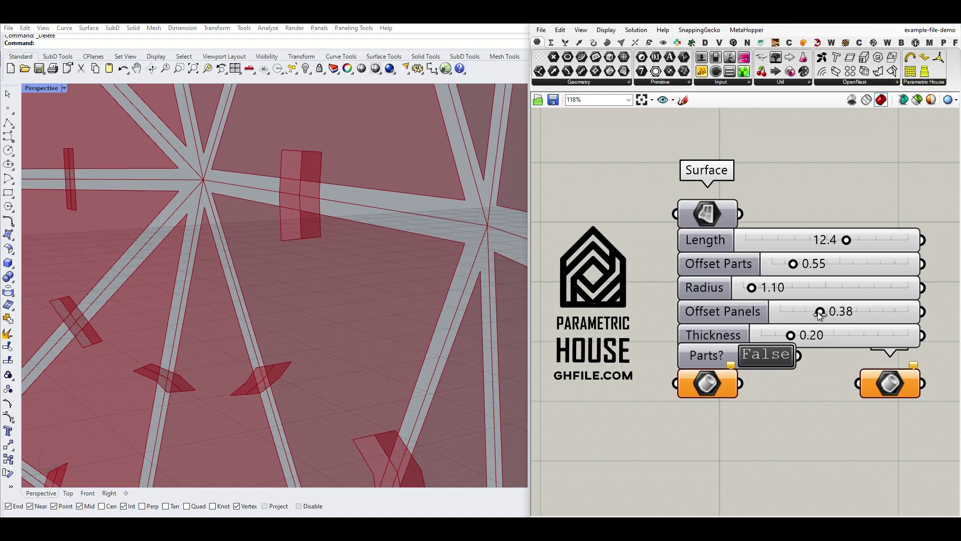
drag(817, 314, 824, 312)
click(772, 356)
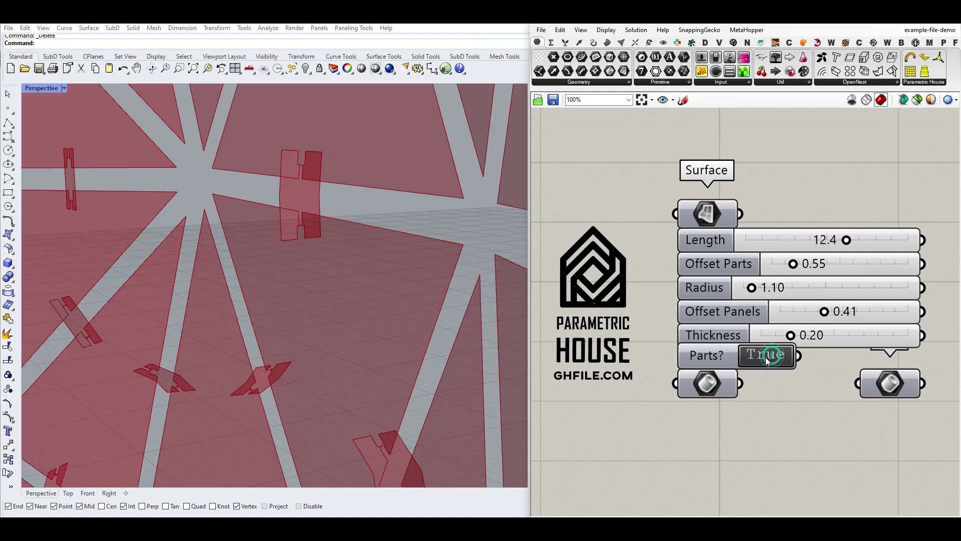
Step: Examine how the notched connectors bridge the gaps between the wall's triangular panels from several angles
scroll(459, 339, down, 4)
right_drag(319, 246, 298, 269)
scroll(322, 291, up, 5)
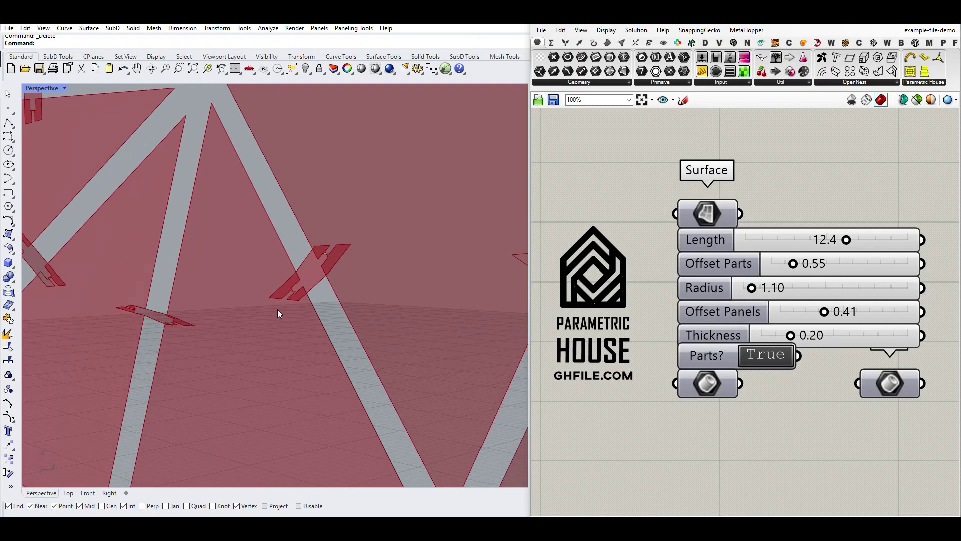
right_drag(278, 309, 247, 248)
scroll(247, 251, down, 5)
scroll(251, 254, up, 9)
scroll(263, 273, down, 2)
scroll(265, 274, down, 7)
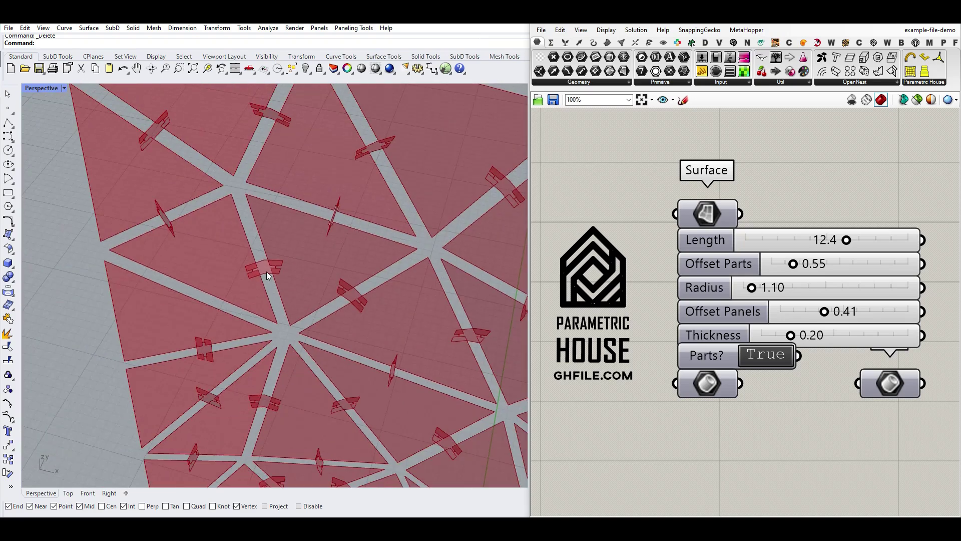
right_drag(269, 279, 220, 212)
scroll(252, 219, up, 9)
scroll(251, 221, down, 6)
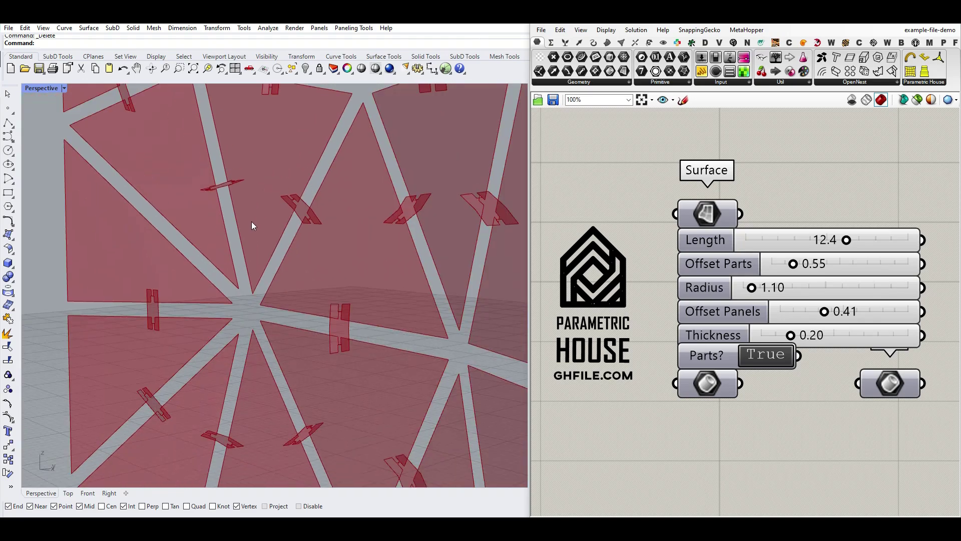
right_drag(217, 261, 252, 215)
scroll(291, 231, down, 7)
scroll(300, 194, up, 5)
scroll(253, 214, up, 3)
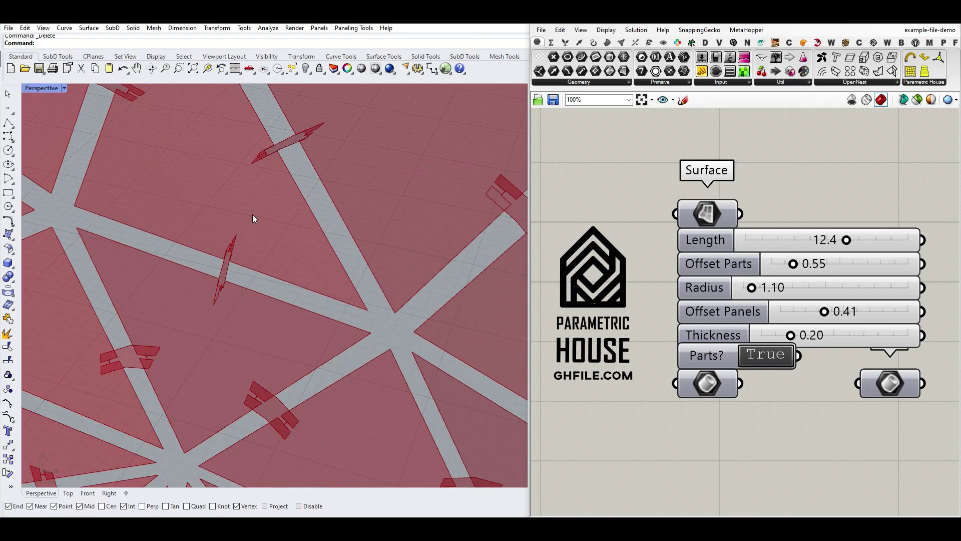
Step: Bake the connectors from the Brep parameter directly below the Parts? toggle
right_click(702, 384)
click(724, 365)
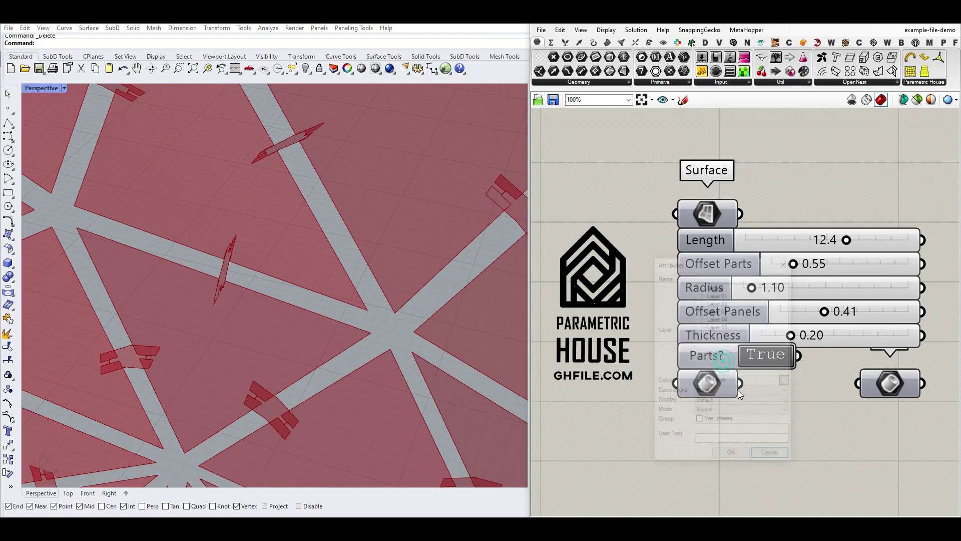
click(724, 454)
scroll(215, 278, down, 5)
right_drag(216, 277, 329, 270)
scroll(325, 259, up, 6)
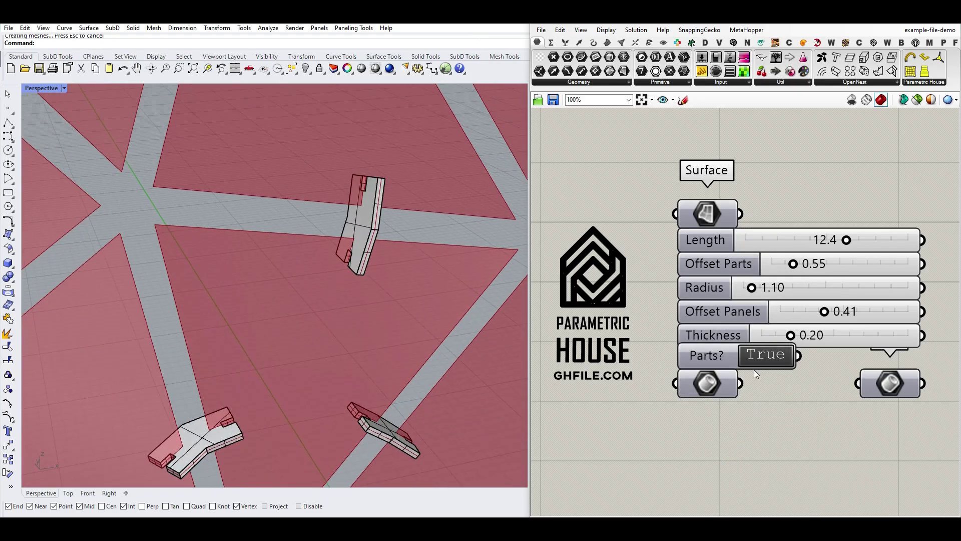
Step: Bake the panels from the other Brep parameter and view the panelized wall
right_click(889, 383)
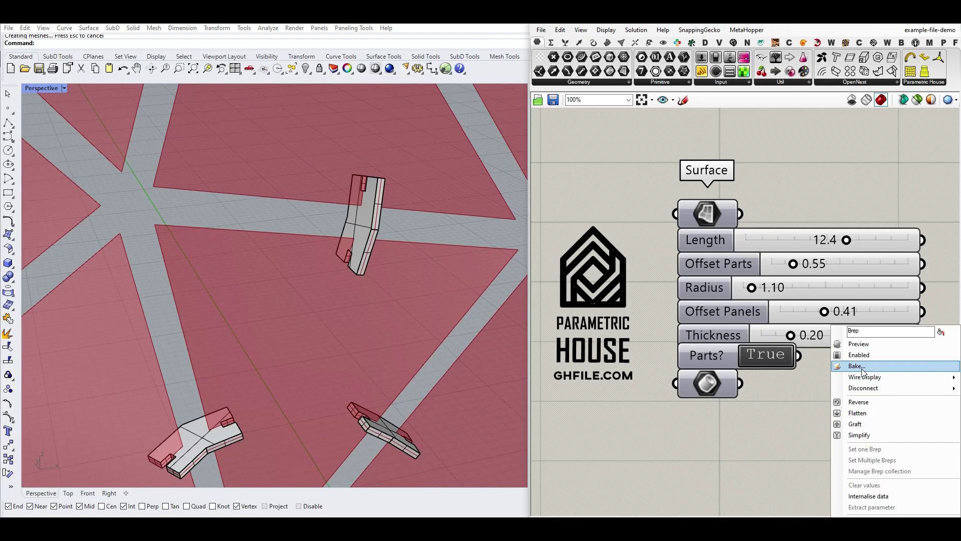
click(856, 366)
click(868, 459)
right_drag(370, 291, 302, 301)
scroll(284, 282, down, 3)
scroll(281, 230, down, 3)
scroll(278, 205, down, 5)
scroll(243, 218, down, 5)
Step: Delete the baked panels and connectors from the model
right_drag(244, 221, 325, 304)
scroll(326, 304, up, 8)
click(327, 307)
key(Delete)
Step: Bake the wavy wall from the Surface parameter back into the model
right_click(713, 212)
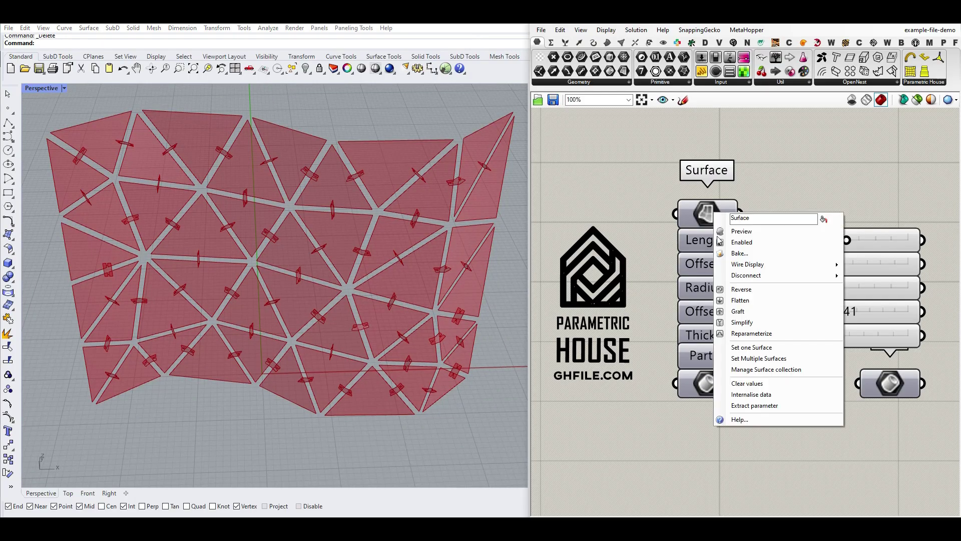
click(734, 254)
click(739, 348)
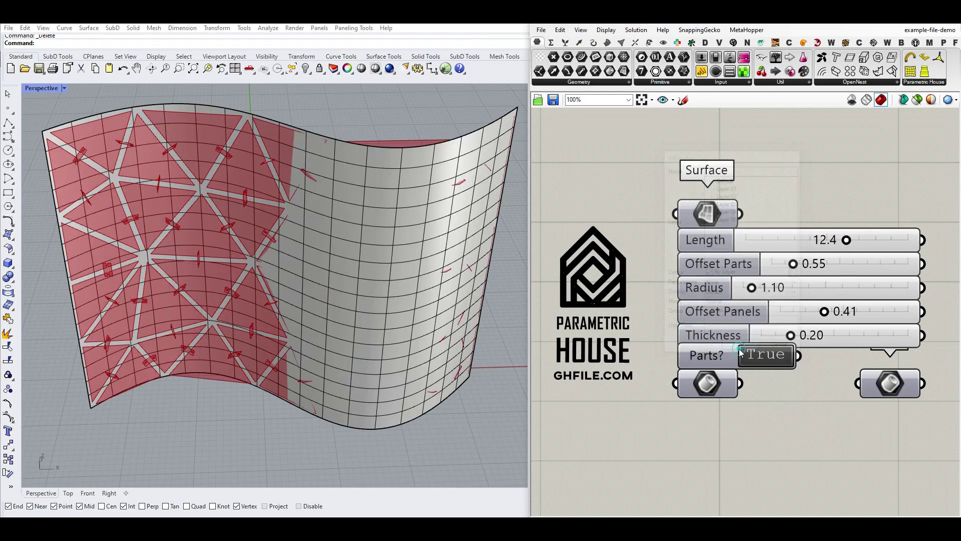